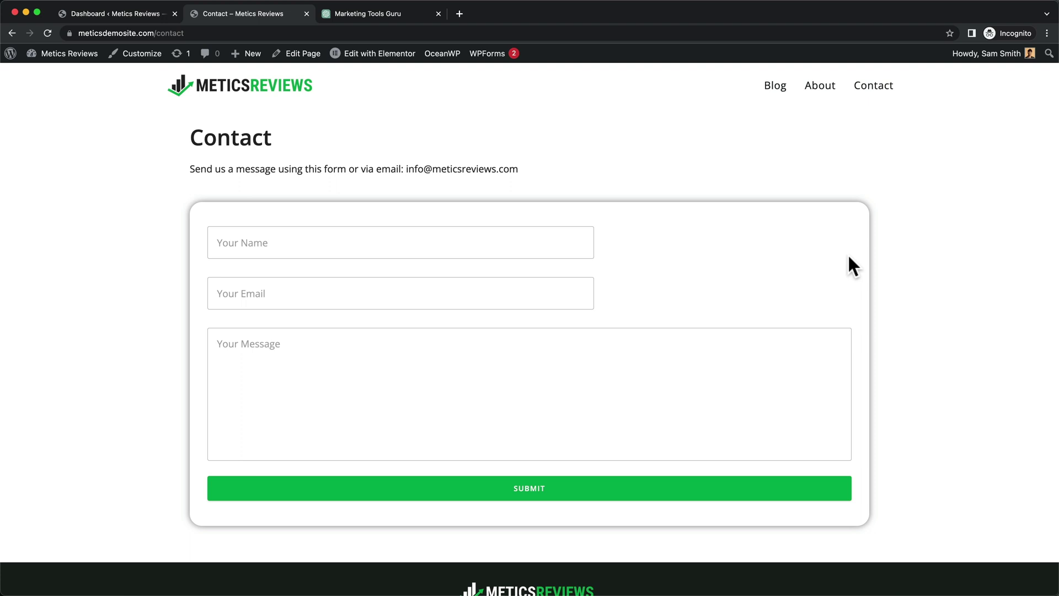
- Review the heading and the intro text above the form on the demo Contact page
double_click(194, 135)
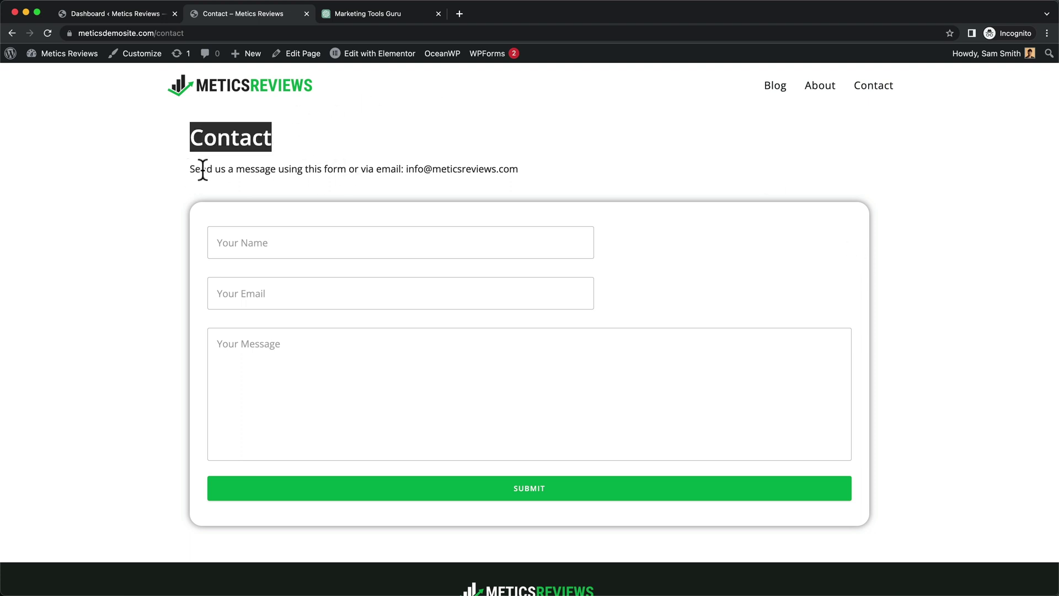
drag(190, 169, 506, 161)
click(646, 187)
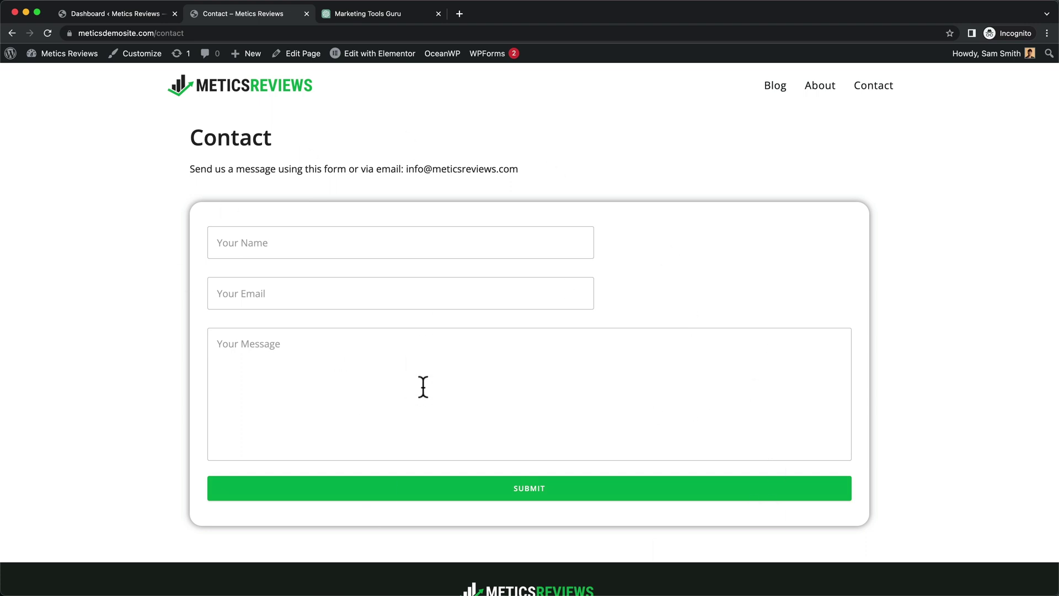
- Check the WordPress site's installed plugins for WPForms Lite
click(129, 15)
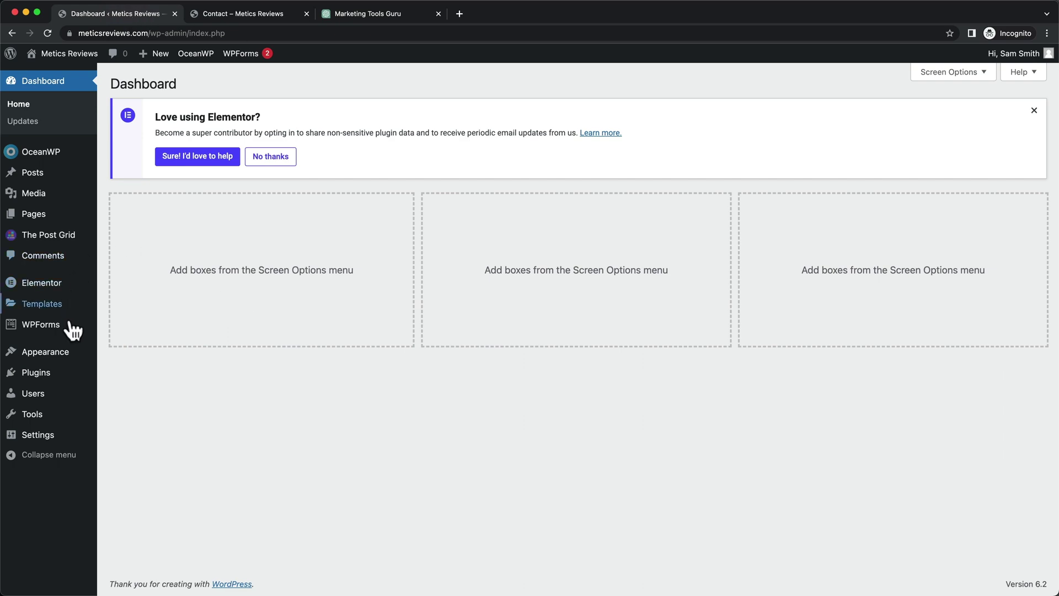
click(44, 375)
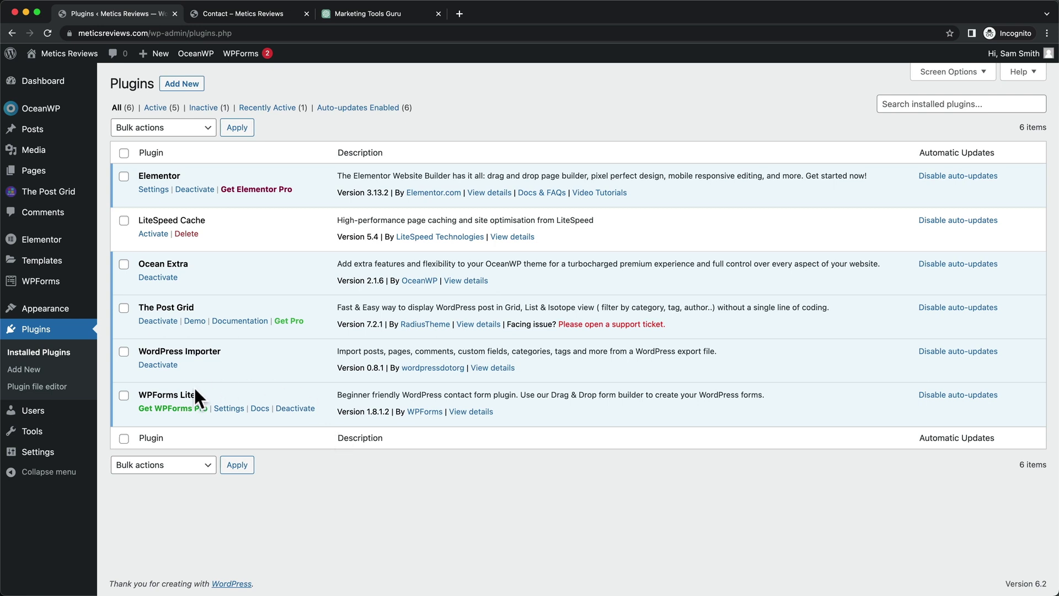
drag(139, 394, 209, 393)
click(226, 389)
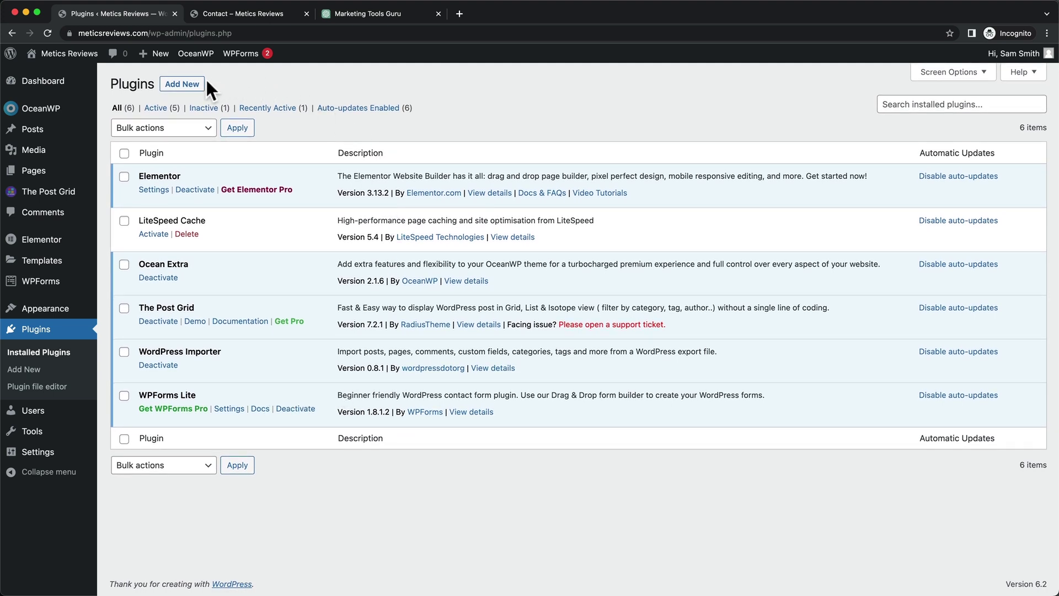
- Search for "qi addons" among the new plugins, then install and activate Qi Addons For Elementor
click(191, 91)
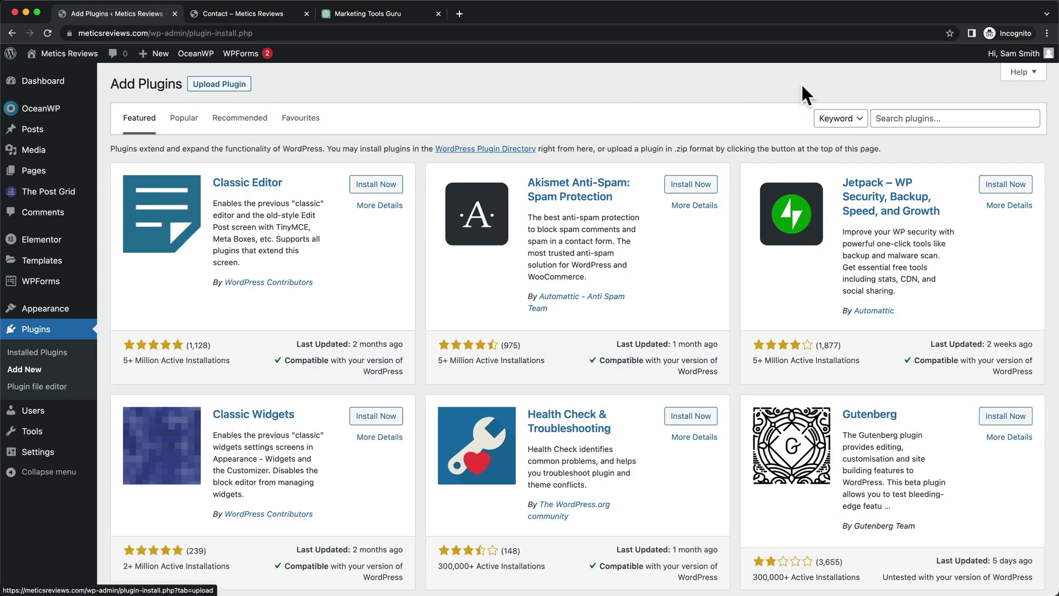
click(895, 116)
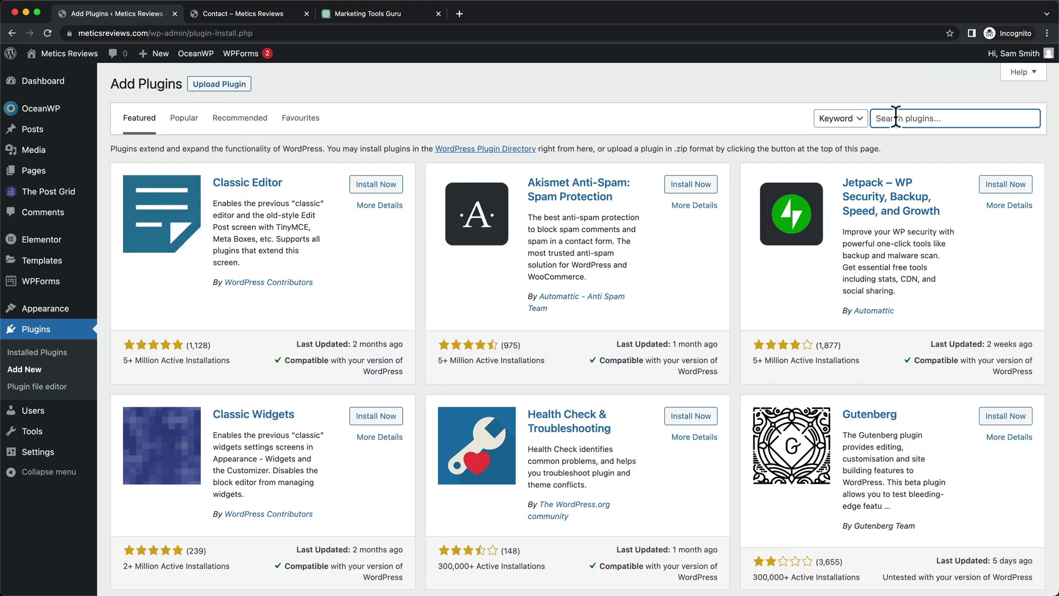
text(qi addons)
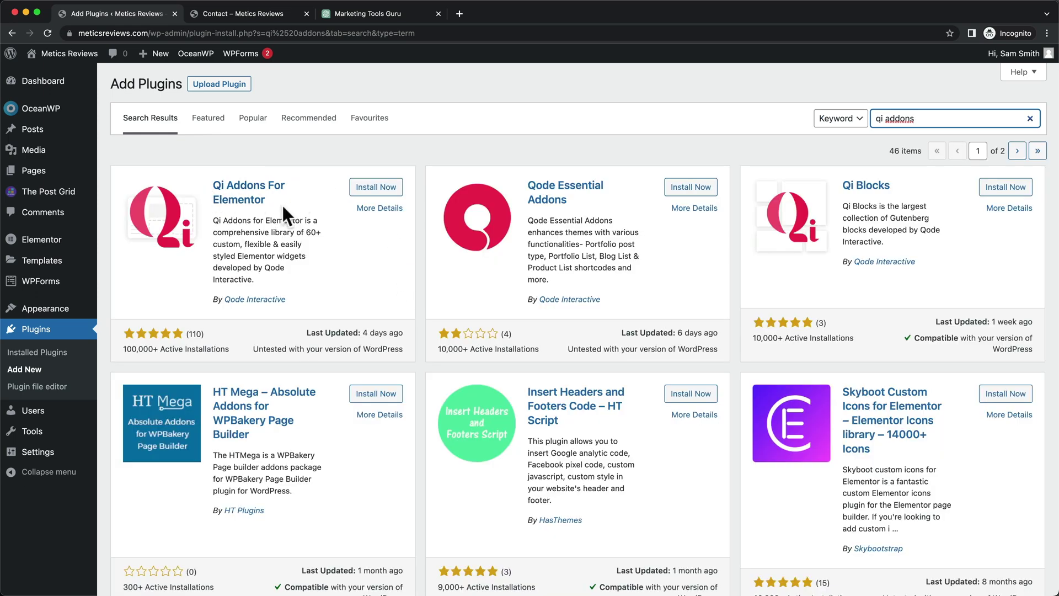
click(384, 191)
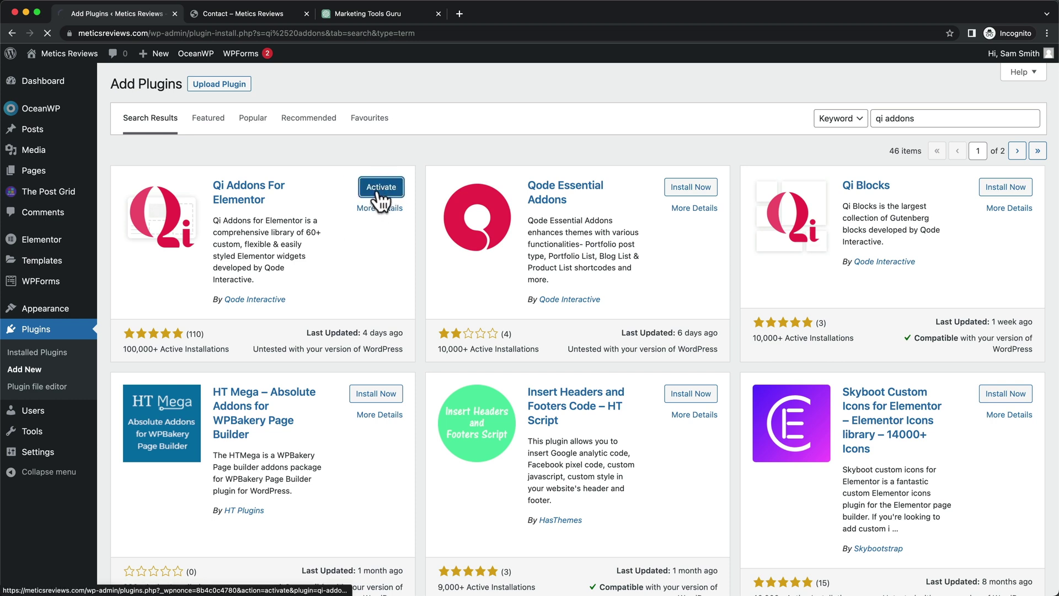
click(377, 192)
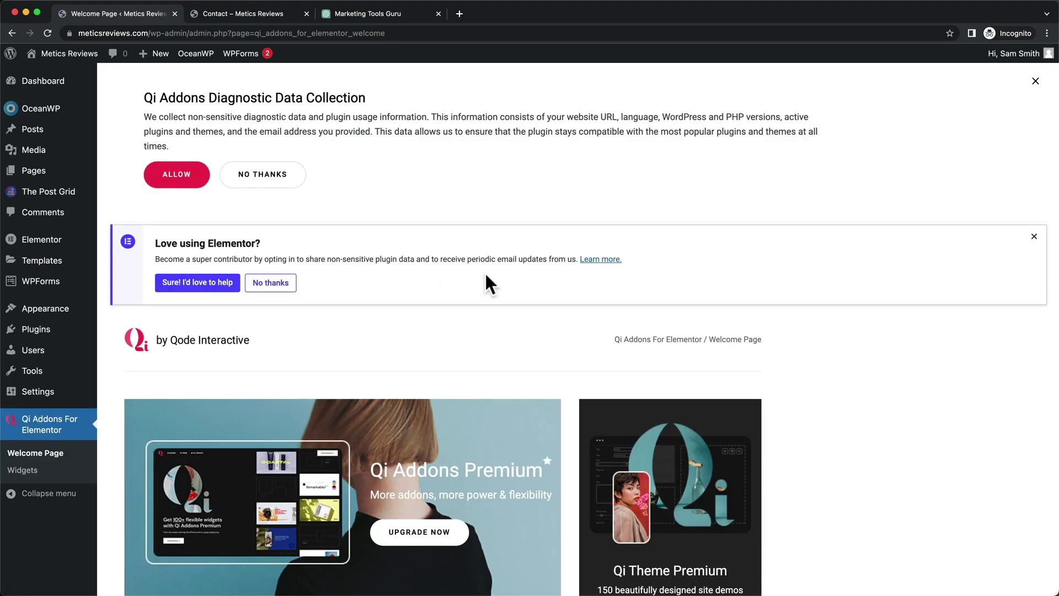
- Look over the Qi Addons welcome page, open its widget settings and examine the available widgets
scroll(452, 270, down, 20)
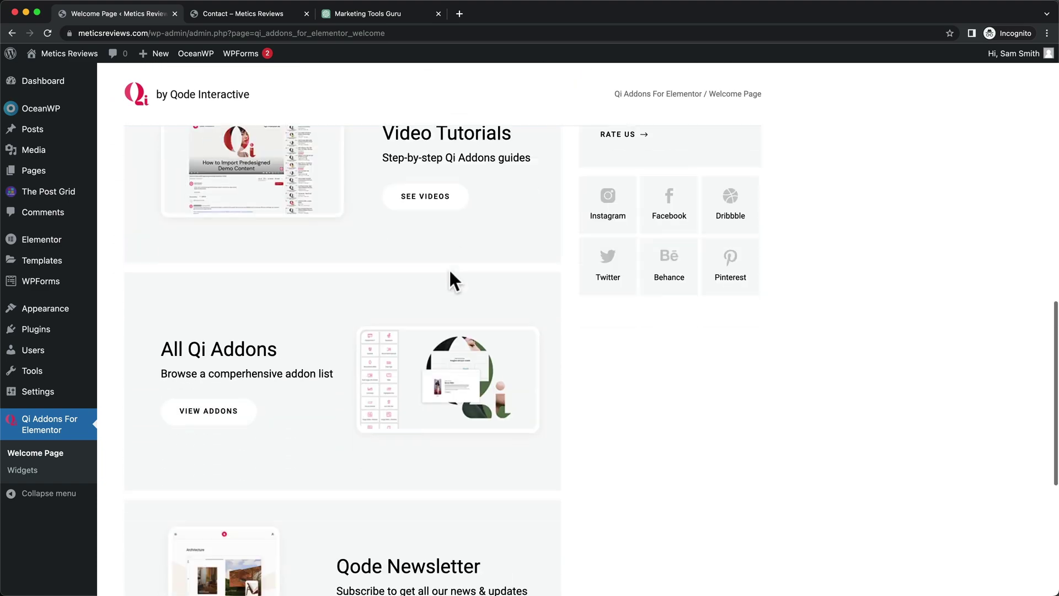
scroll(448, 267, up, 20)
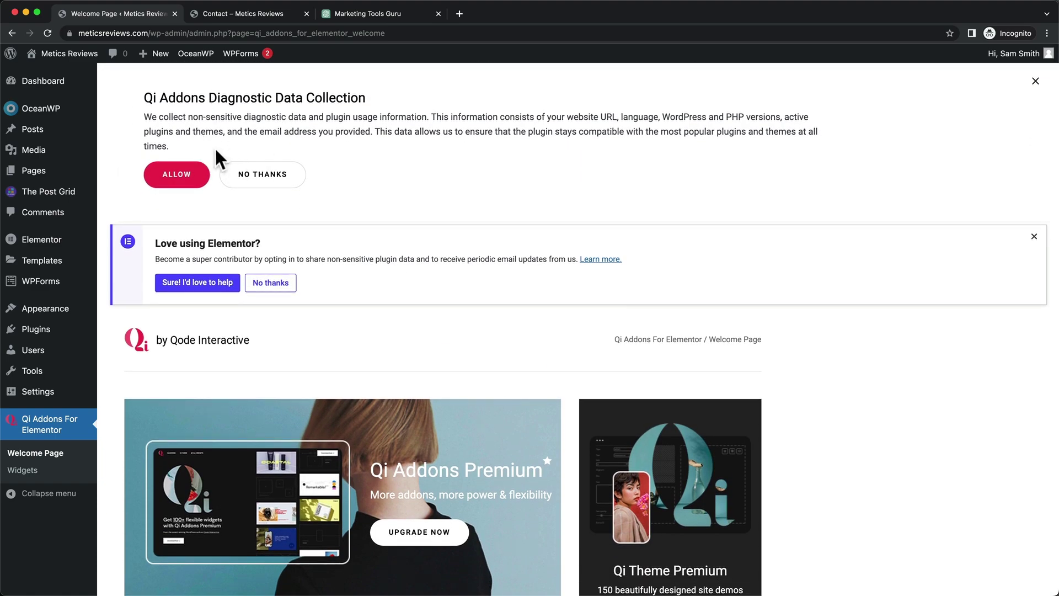
scroll(303, 184, down, 6)
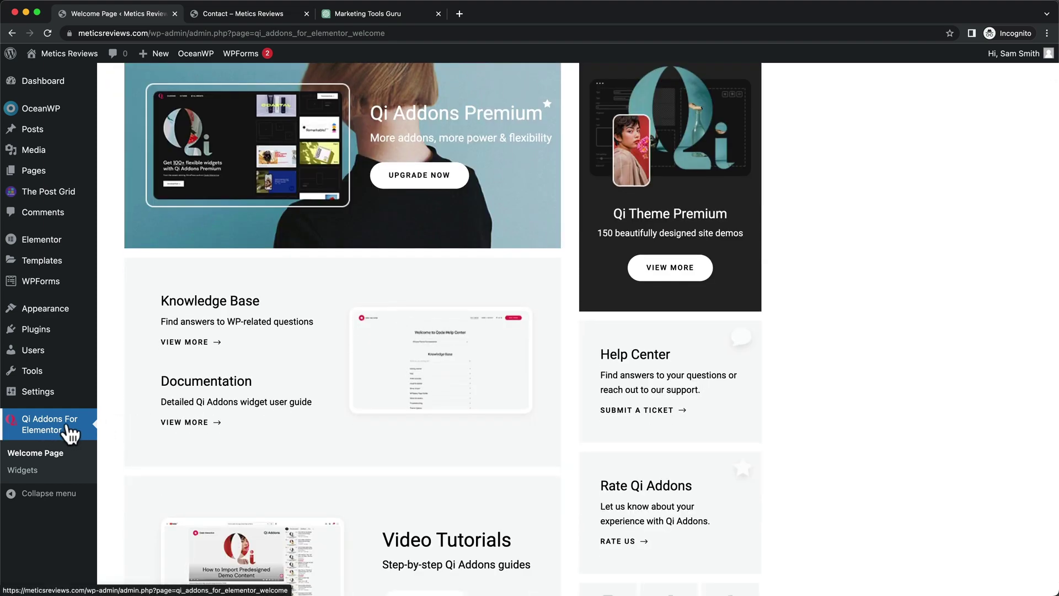
click(35, 472)
scroll(422, 309, down, 1)
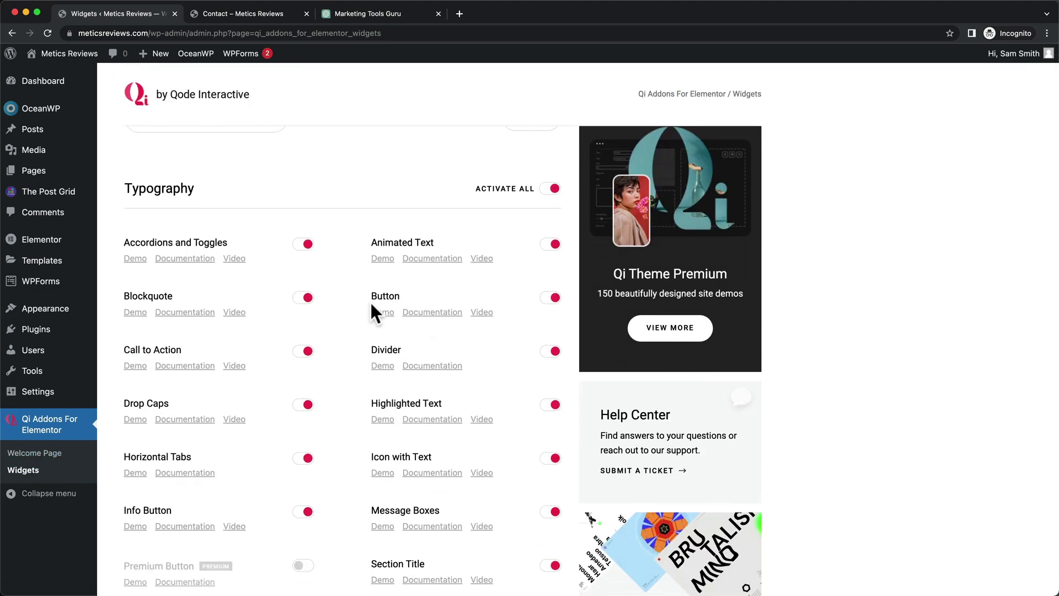
scroll(335, 246, down, 10)
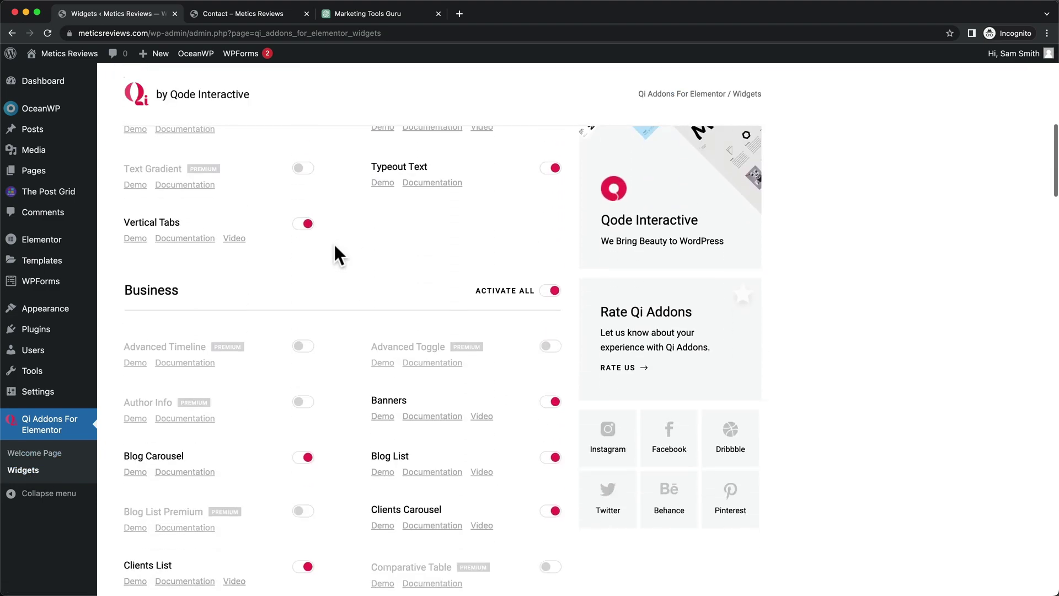
scroll(333, 245, up, 6)
scroll(343, 253, up, 2)
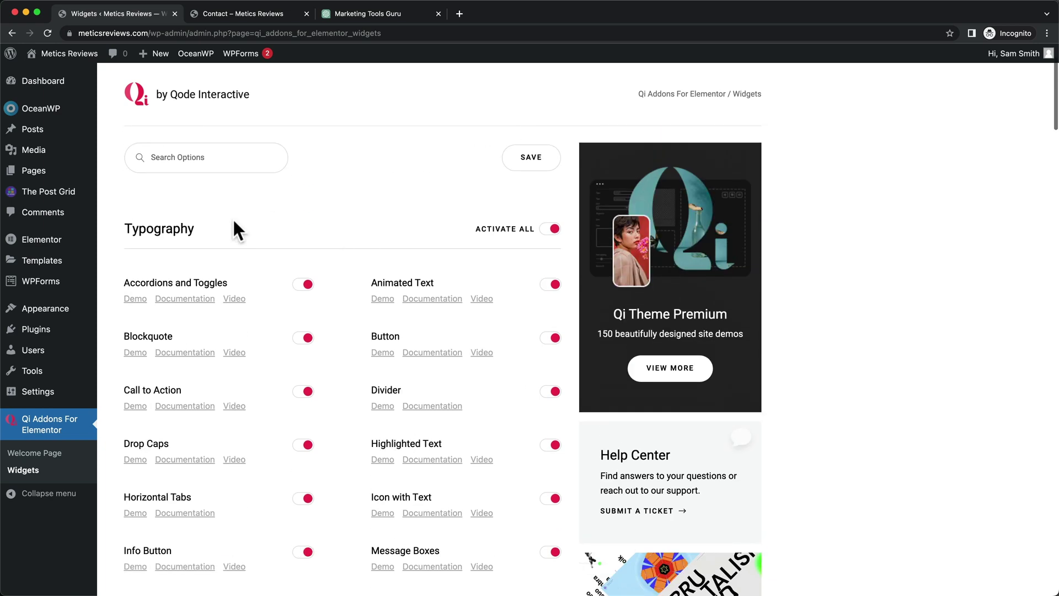
- Deactivate all Qi Addons widgets in the Typography, Business and Creative categories
click(561, 237)
scroll(452, 231, down, 10)
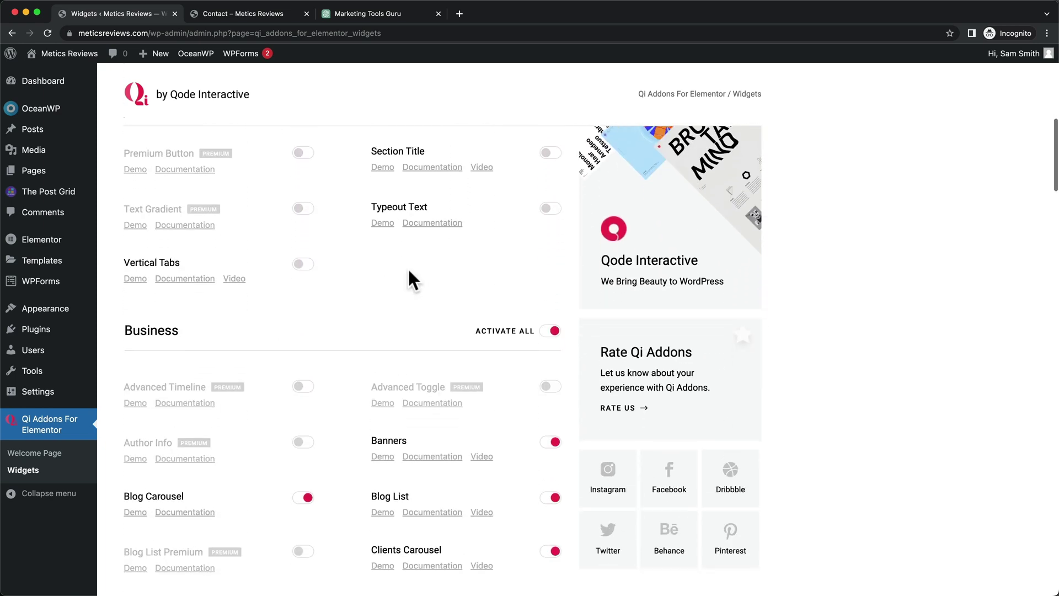
click(551, 333)
scroll(420, 311, down, 10)
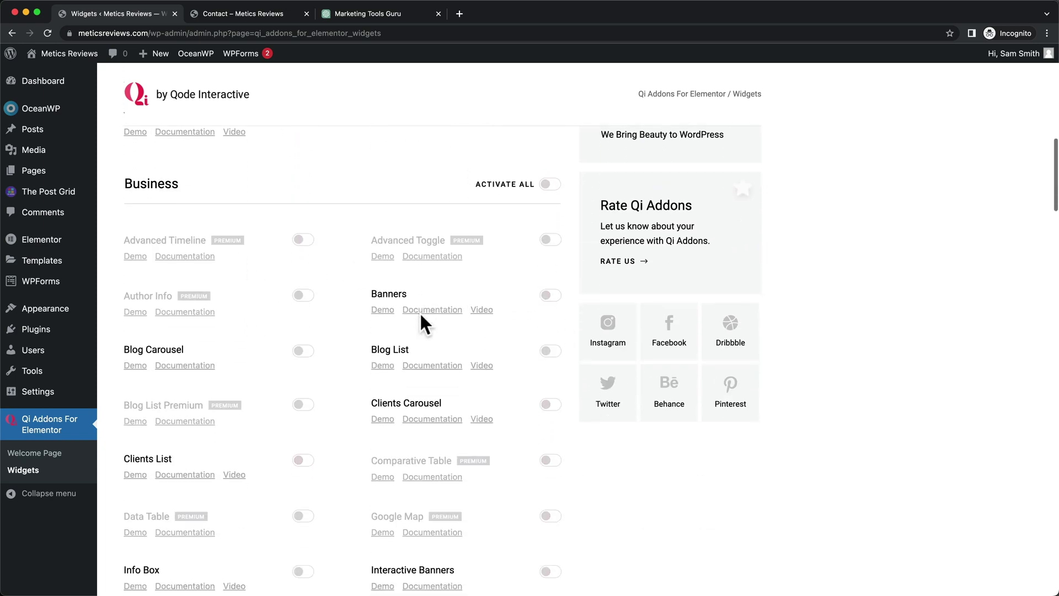
click(550, 359)
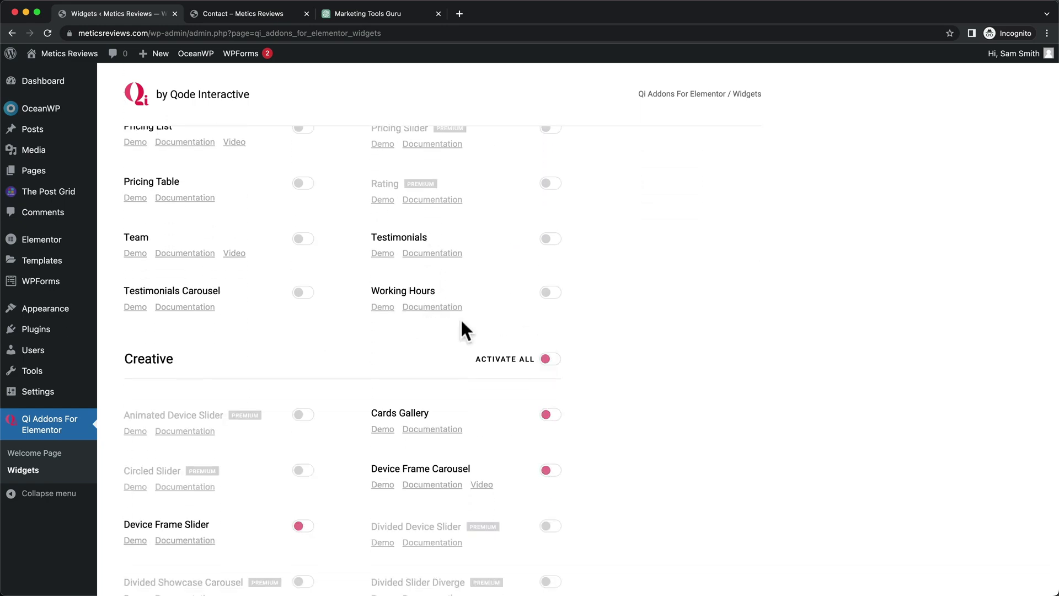
- Deactivate the widgets in the remaining categories, including Seo and Woocommerce, leaving only Form style with its WPForms widget active
scroll(461, 326, down, 10)
click(550, 417)
scroll(397, 353, down, 10)
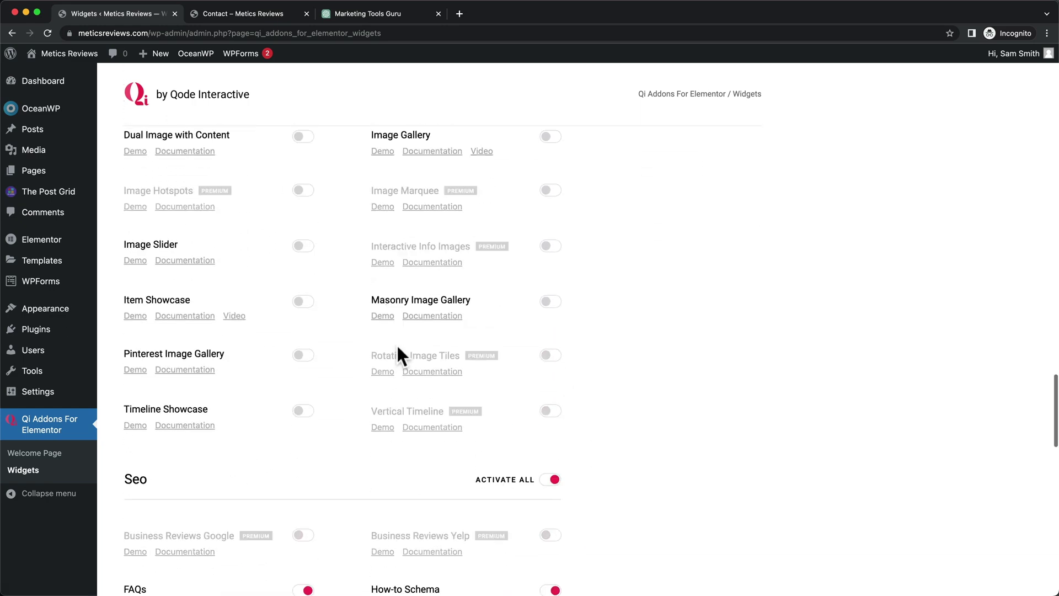
click(549, 257)
click(551, 546)
scroll(495, 385, down, 10)
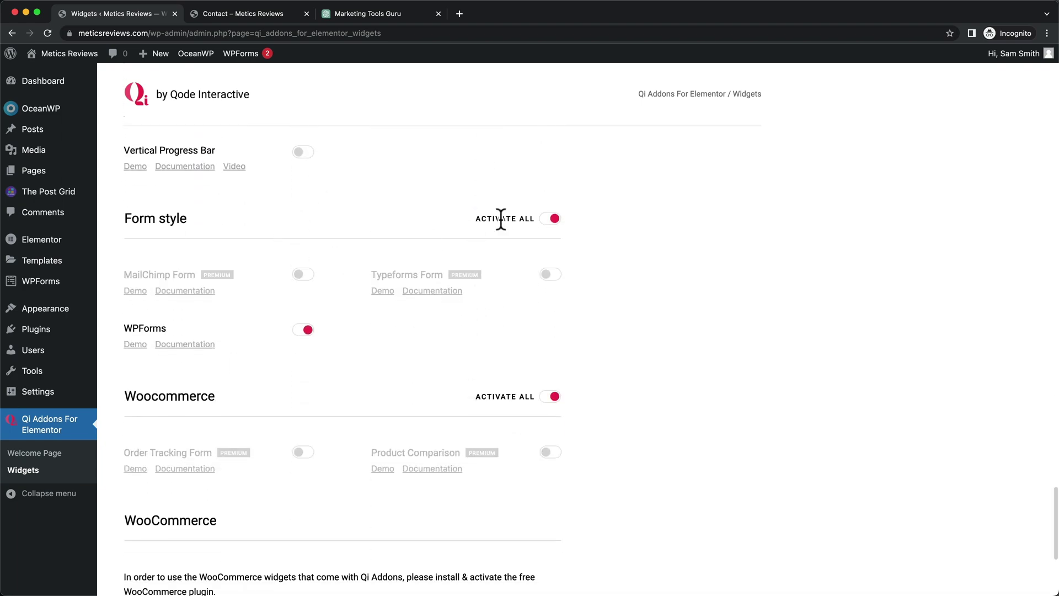
click(550, 396)
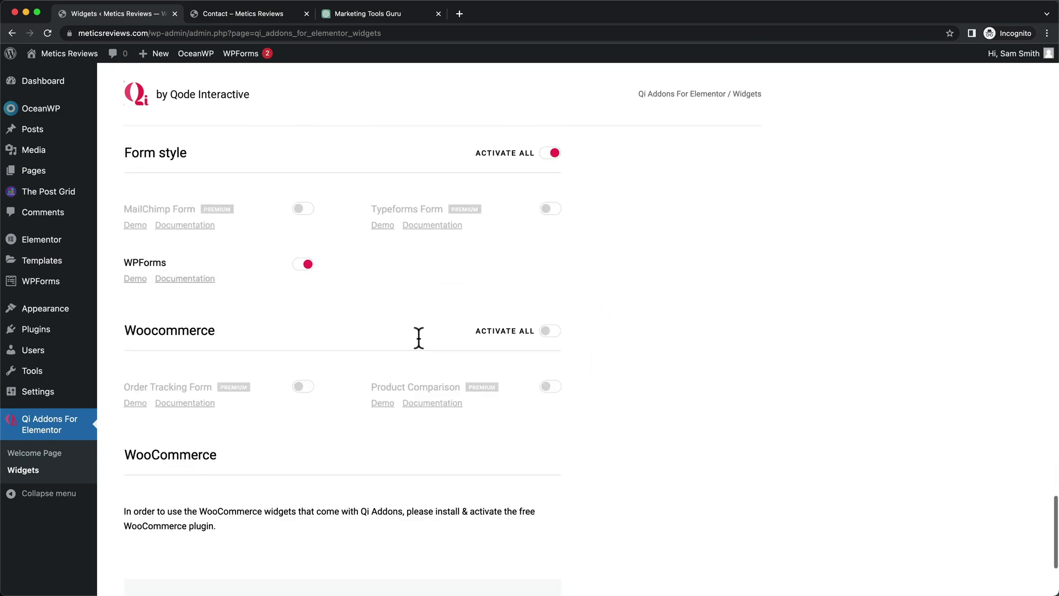
scroll(425, 343, down, 5)
scroll(425, 346, up, 15)
scroll(426, 346, up, 20)
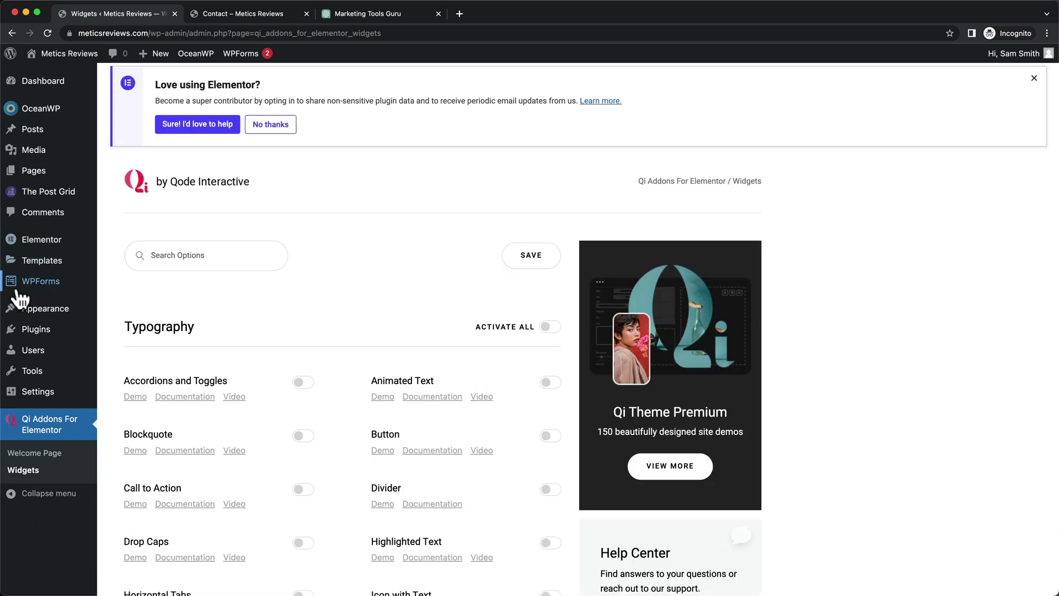
- Create a new WPForms form from the Simple Contact Form template
mouse_move(47, 286)
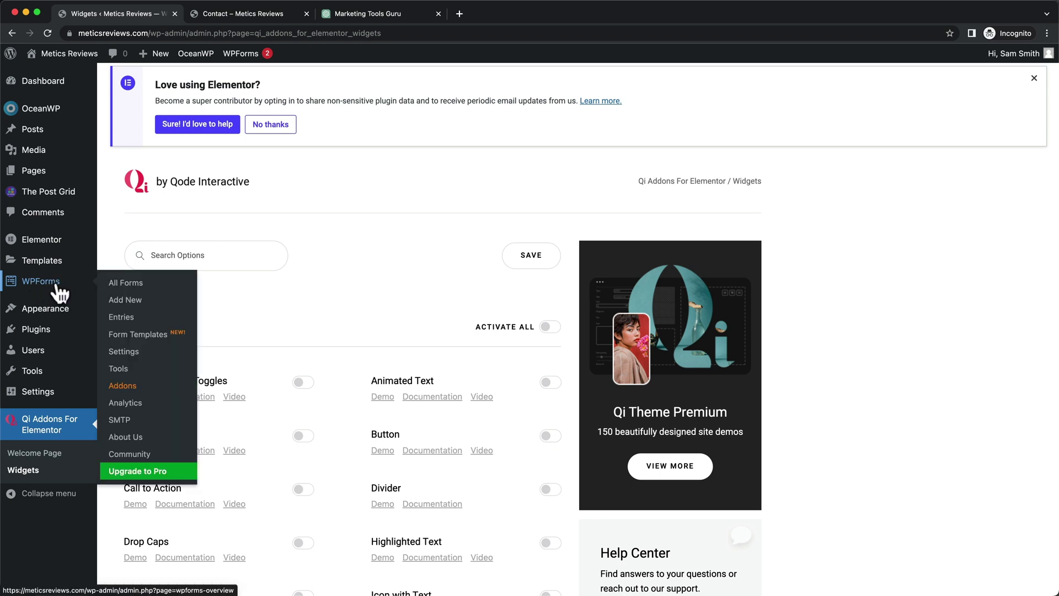
click(54, 292)
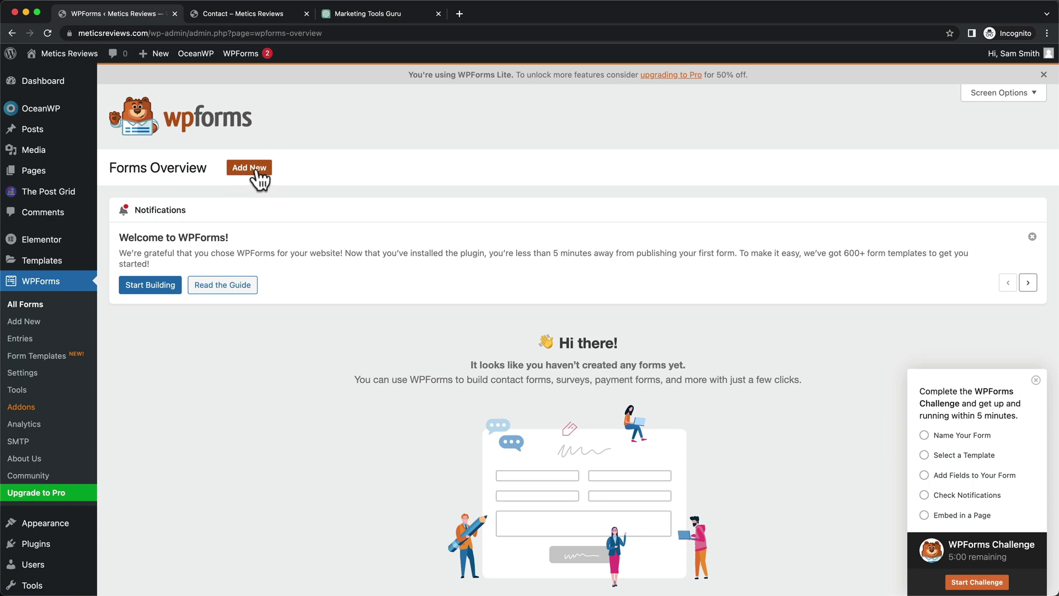
click(259, 179)
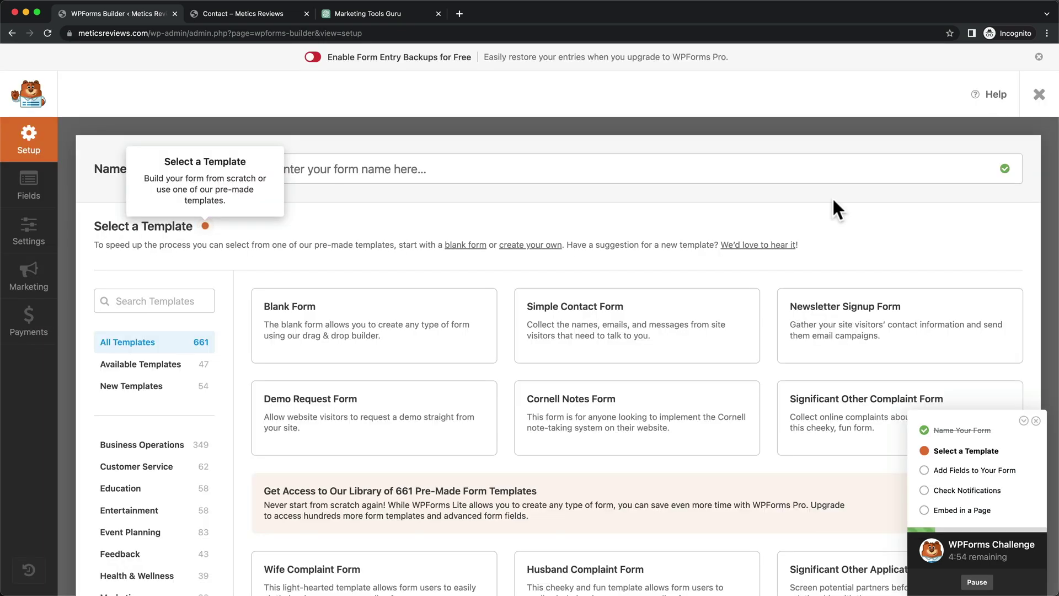
mouse_move(613, 323)
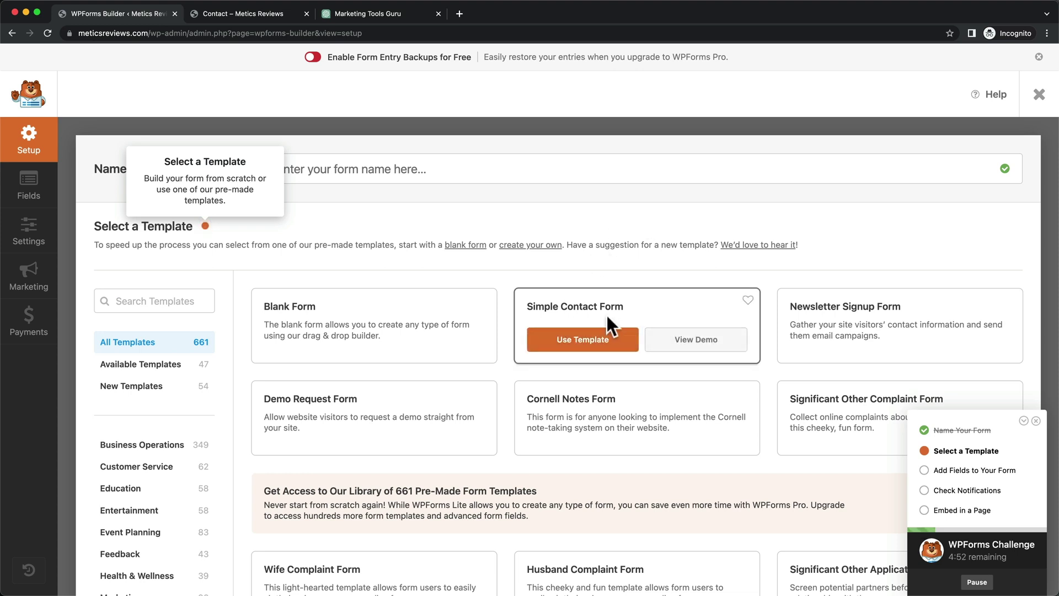
click(602, 347)
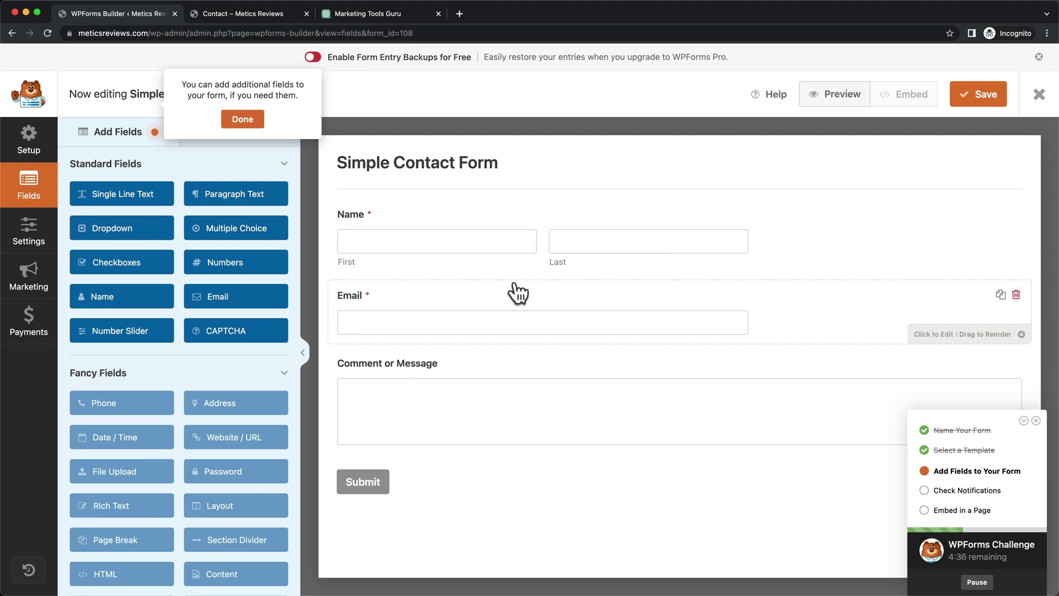
- Set the format of the form's Name field to Simple
click(419, 226)
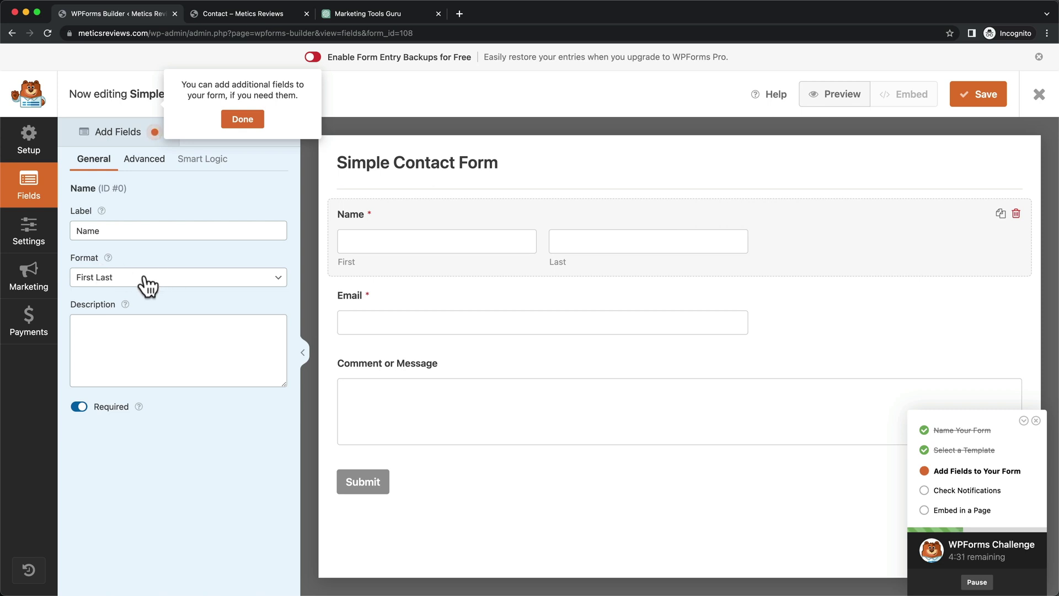
click(173, 275)
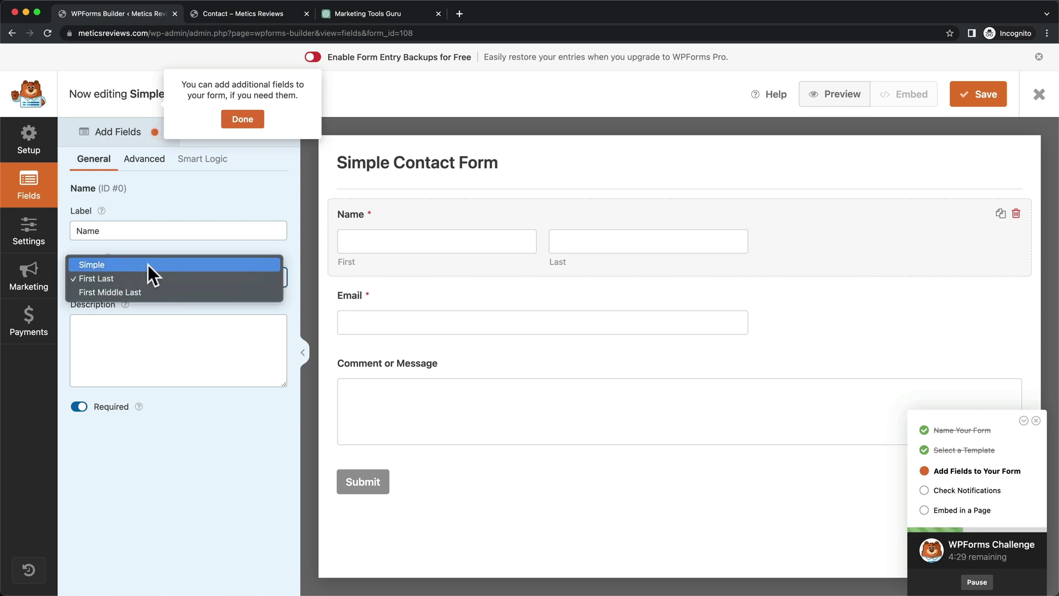
key(Escape)
click(214, 263)
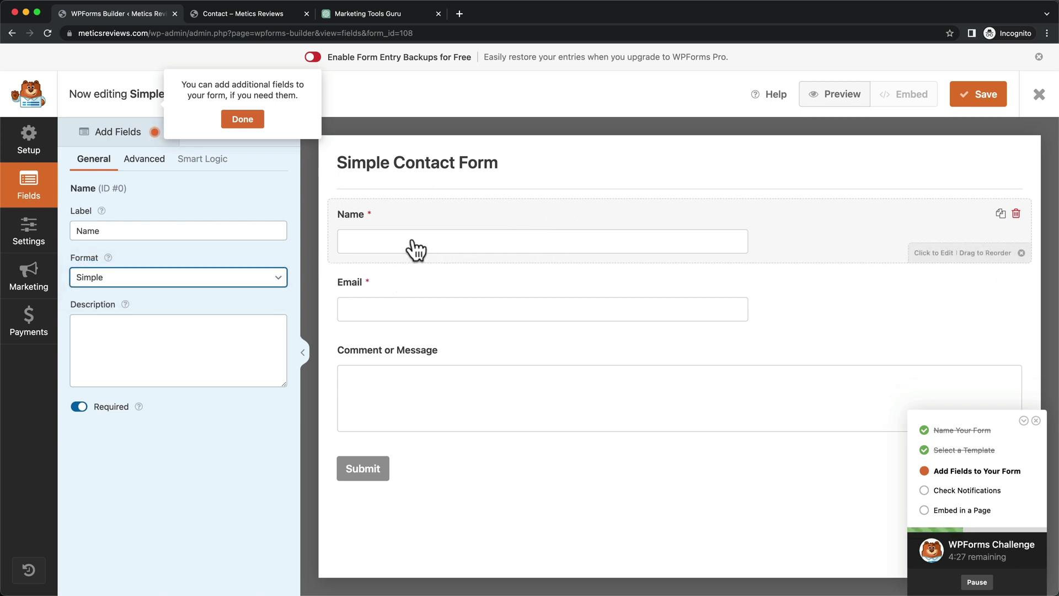
- Hide the Name field's label and set its placeholder to "Your Name"
click(145, 171)
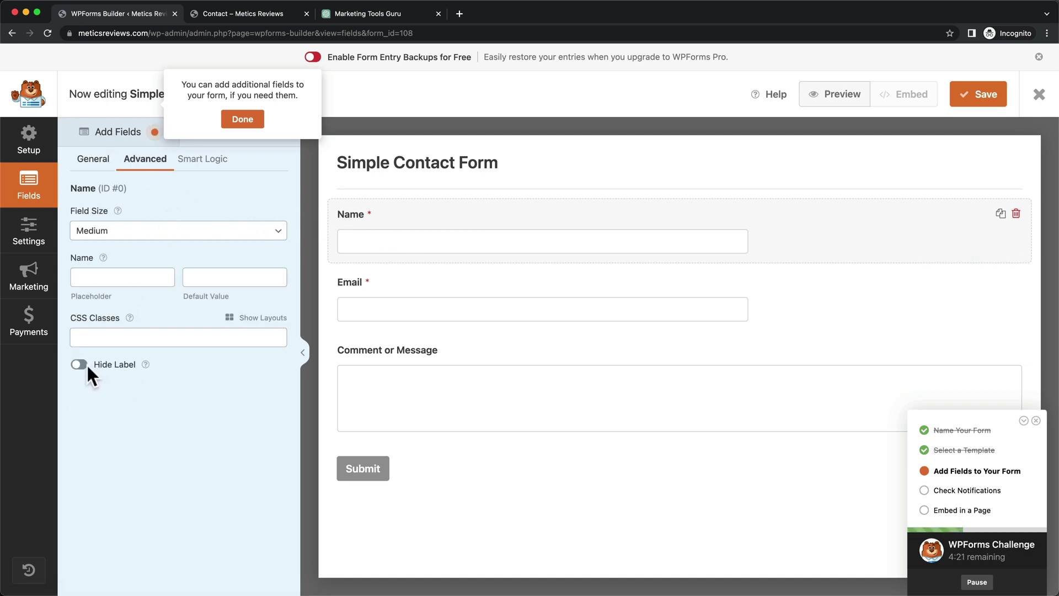
click(101, 366)
click(120, 280)
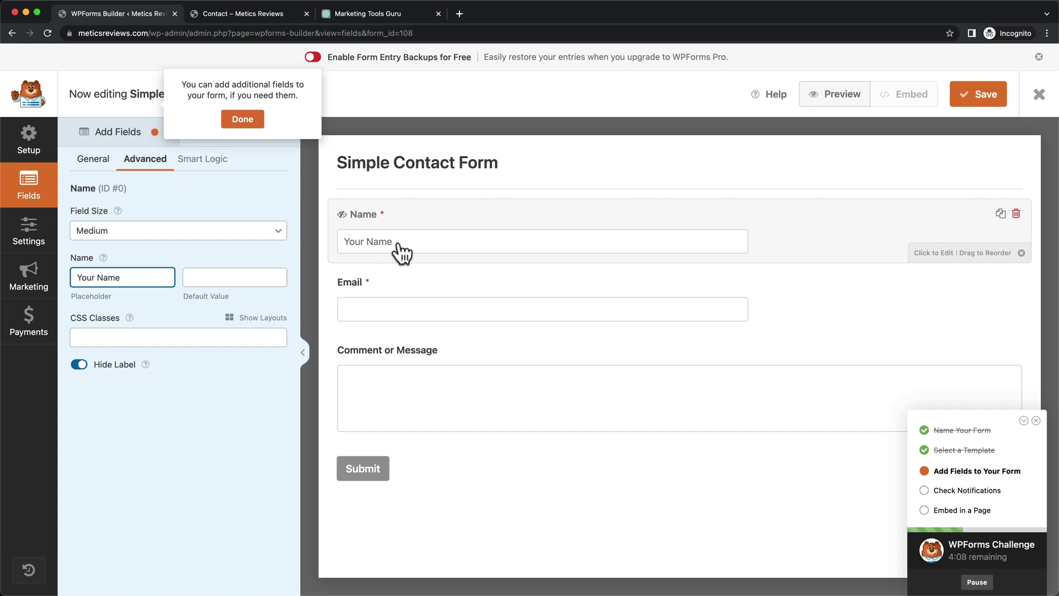
- Hide the Email field's label and set its placeholder to "Your Email"
click(420, 284)
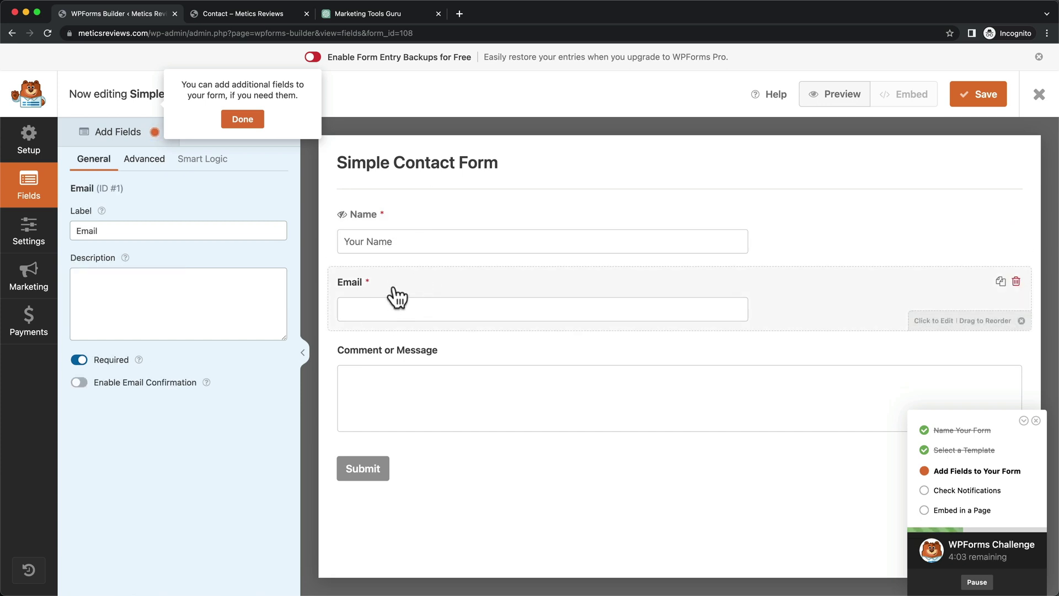
click(167, 162)
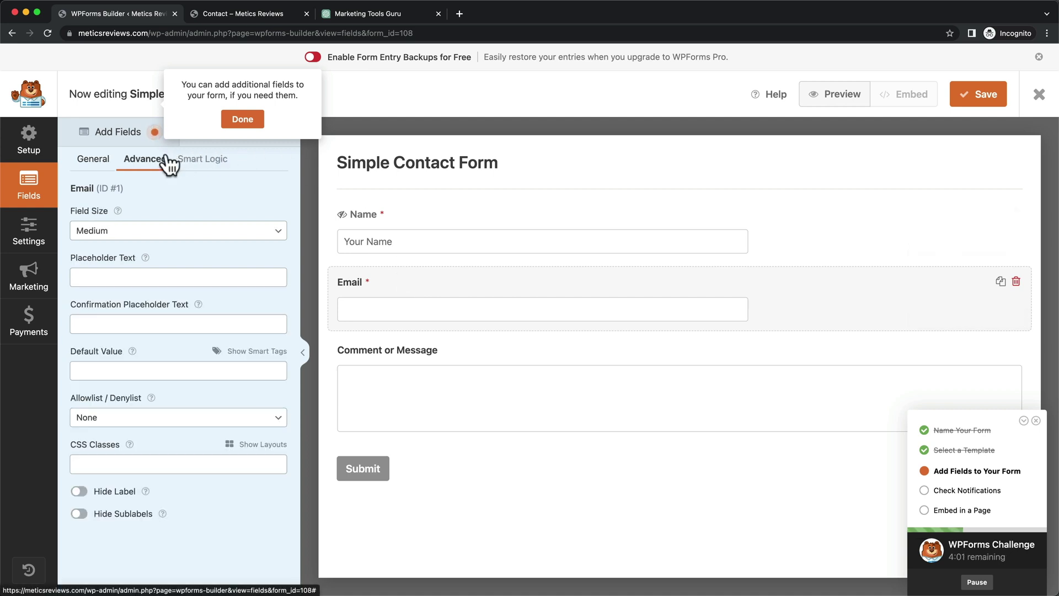
click(80, 491)
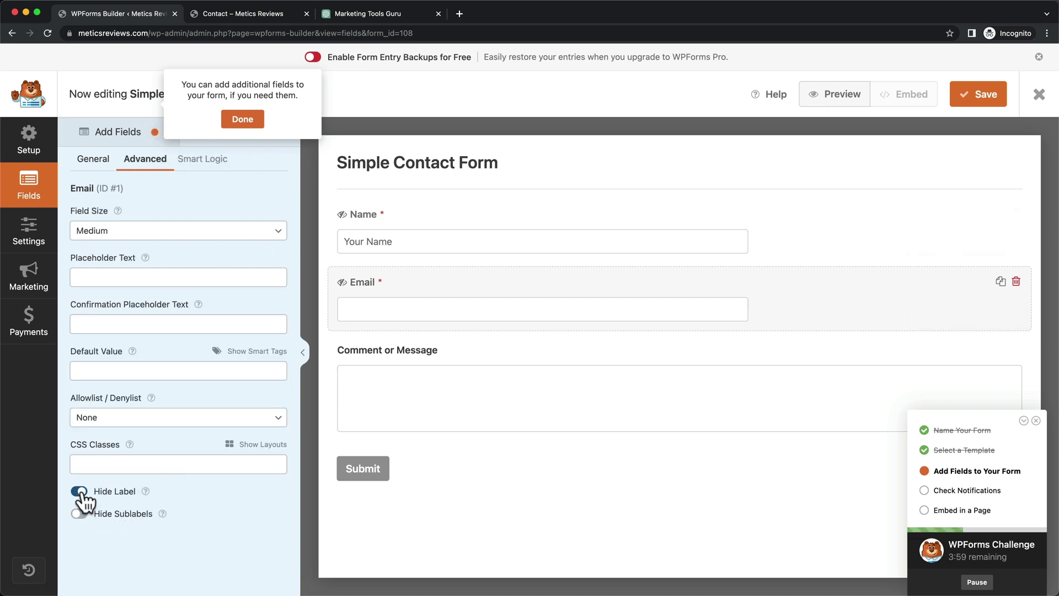
click(116, 275)
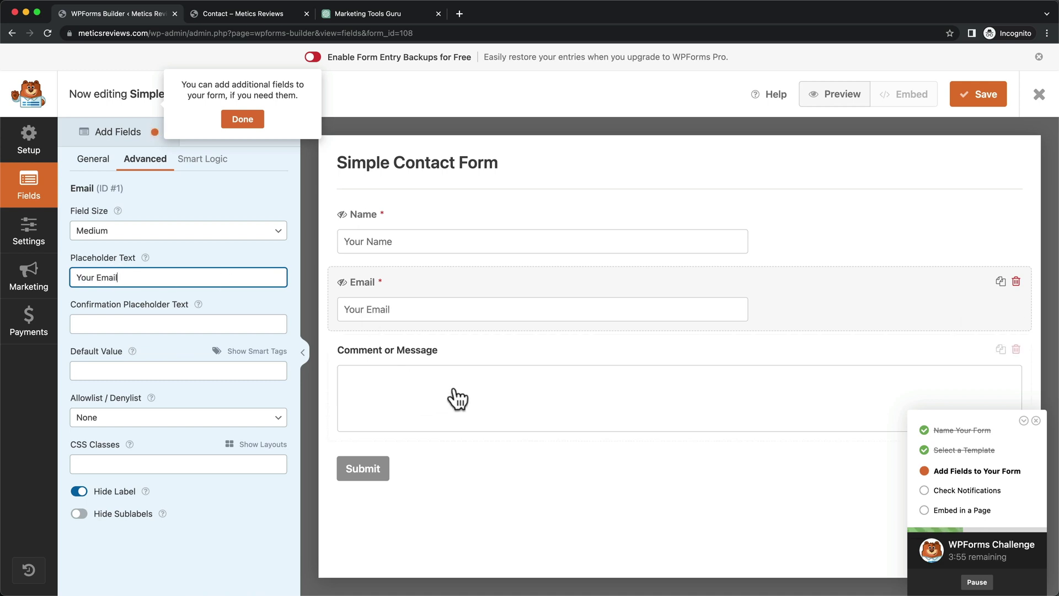
- Set the Comment or Message field's size to Large and its placeholder to "Your Message", and hide its label
click(413, 370)
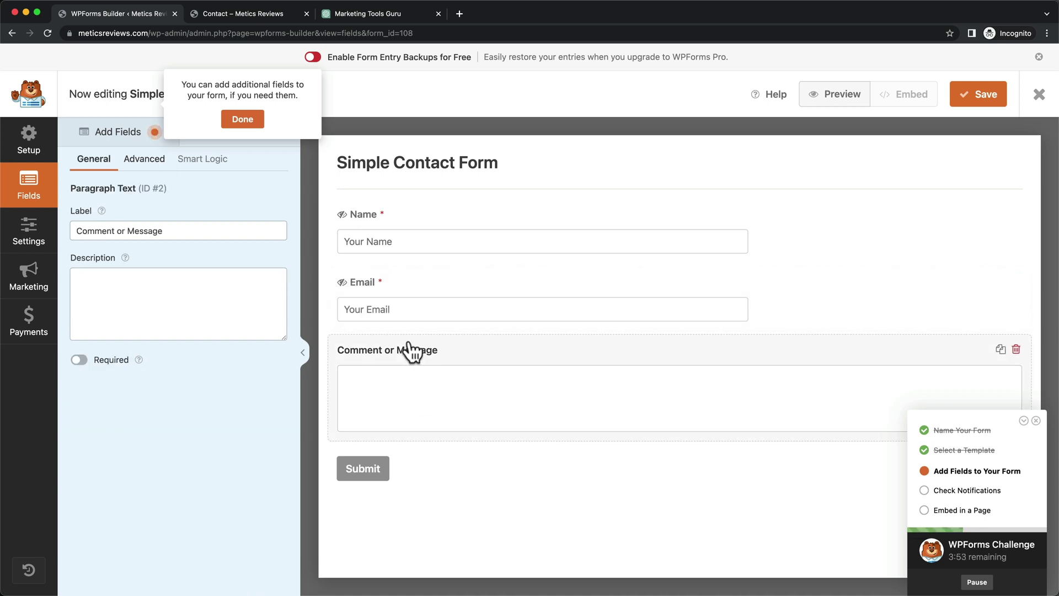
click(146, 164)
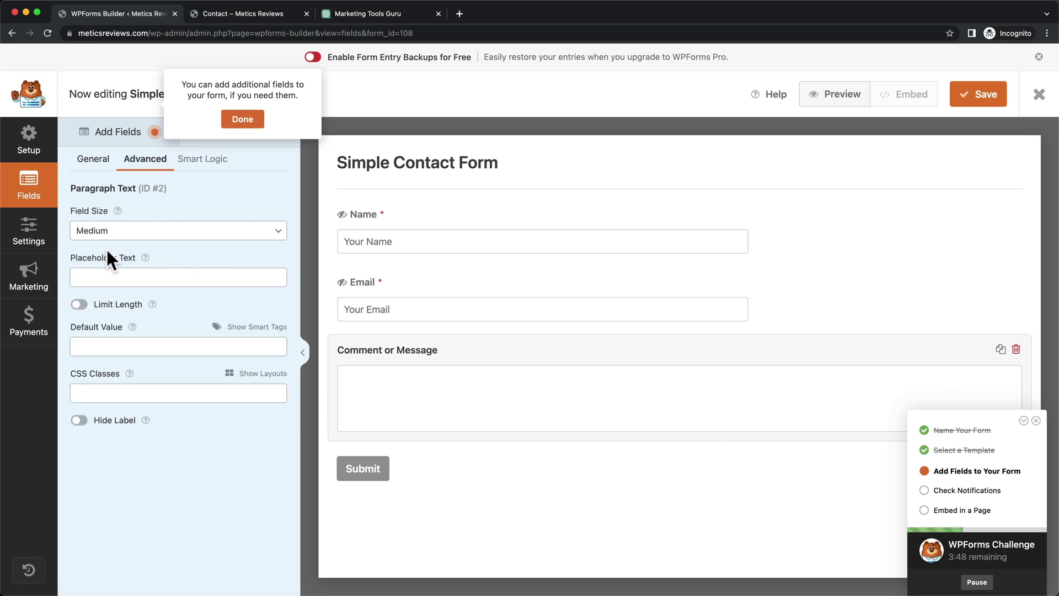
click(147, 235)
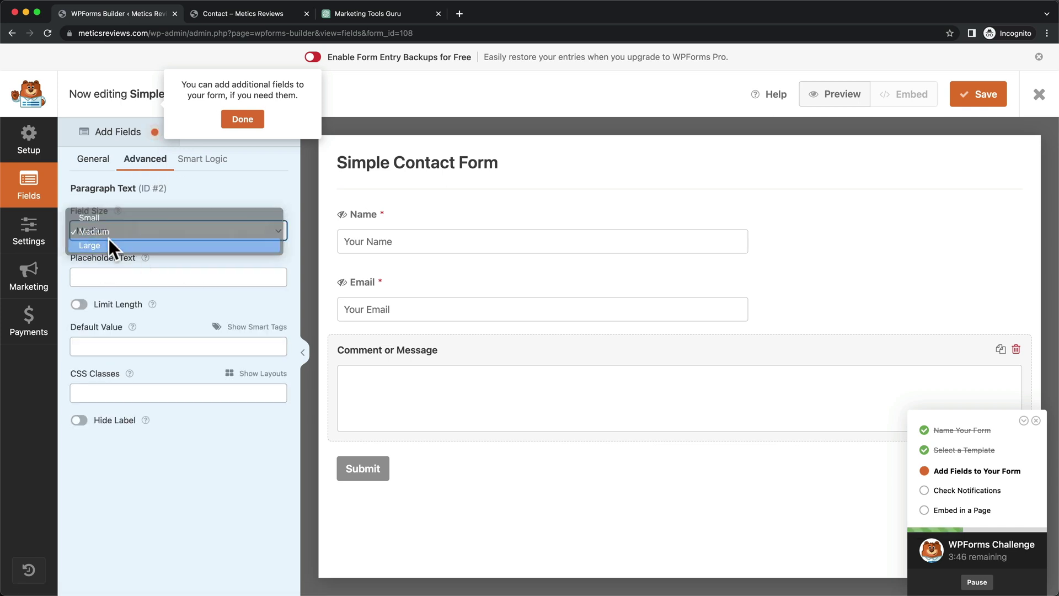
click(108, 245)
click(124, 277)
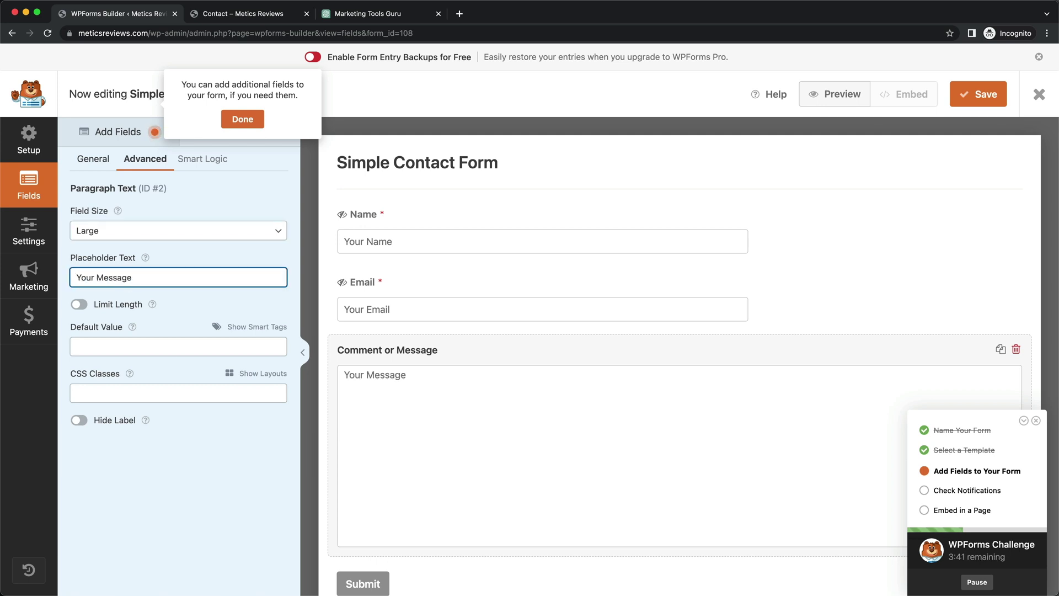
click(78, 421)
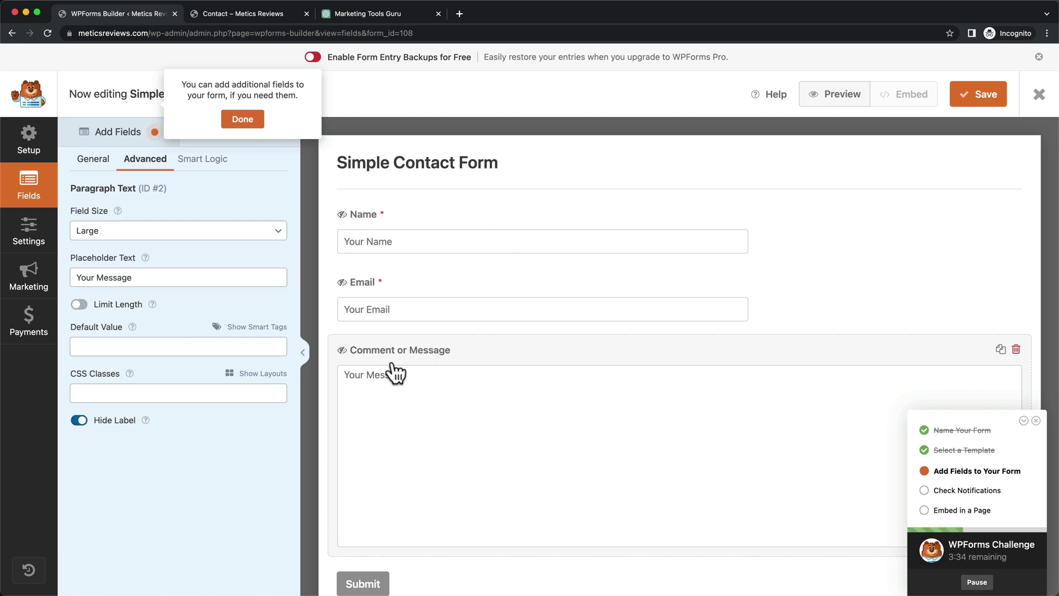
- Make the Comment or Message field required, then save the form and exit the form builder
click(88, 165)
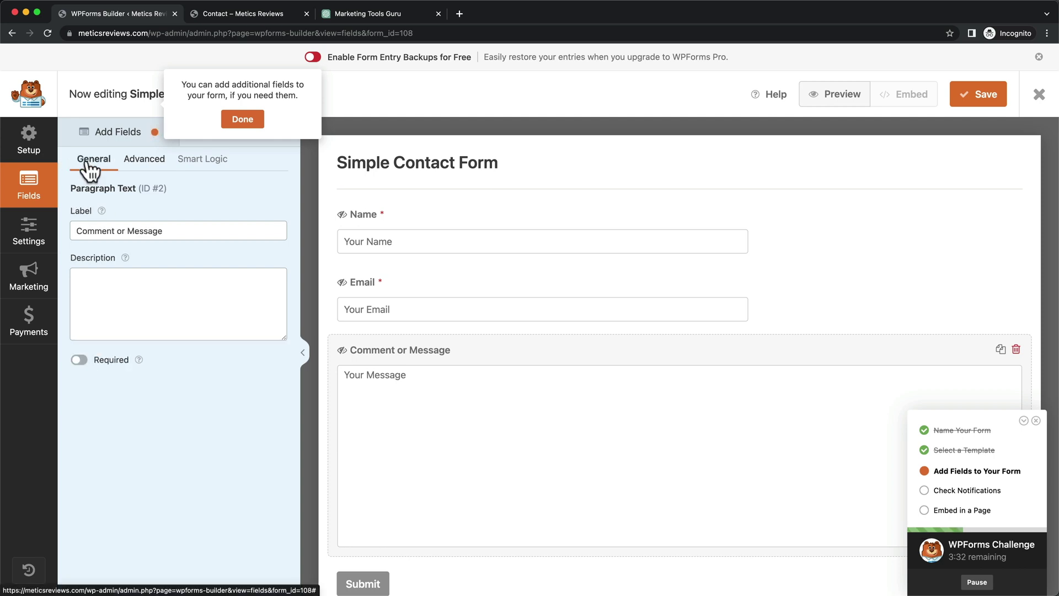
click(80, 362)
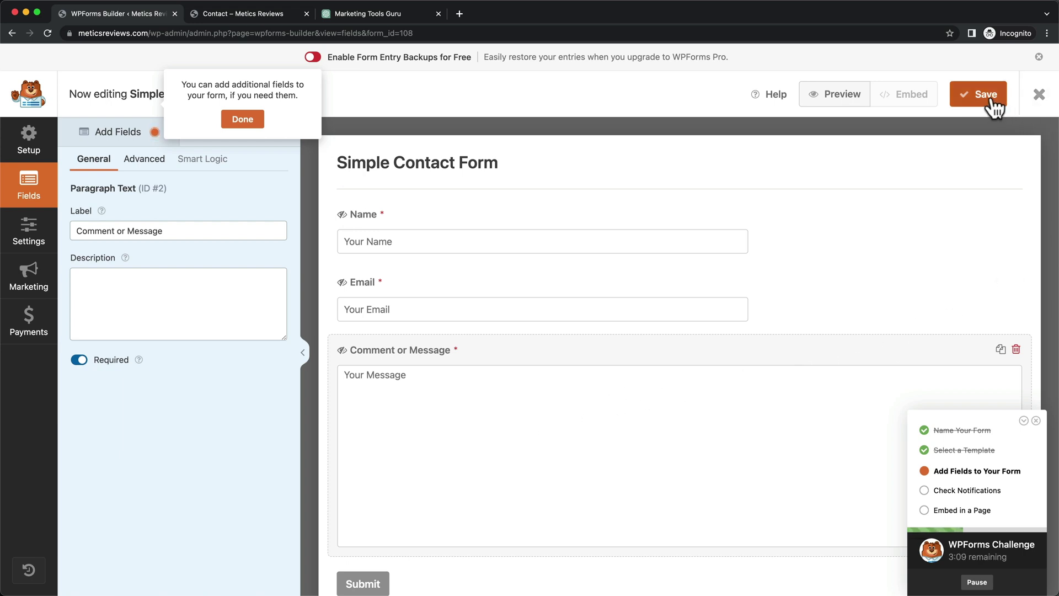
click(1039, 96)
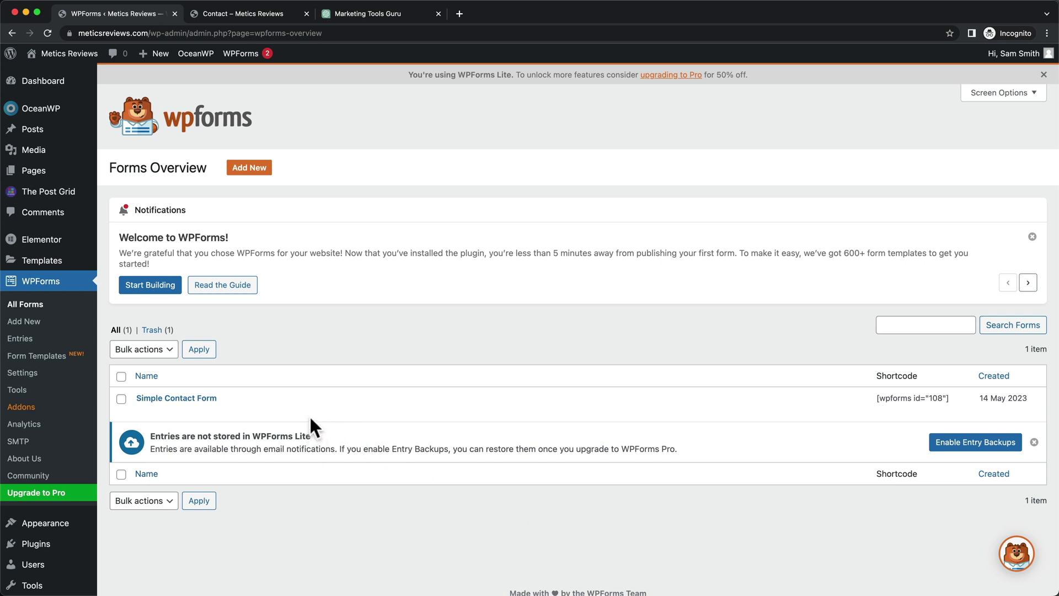
- Create a new WordPress page titled "Contact"
click(38, 170)
click(175, 84)
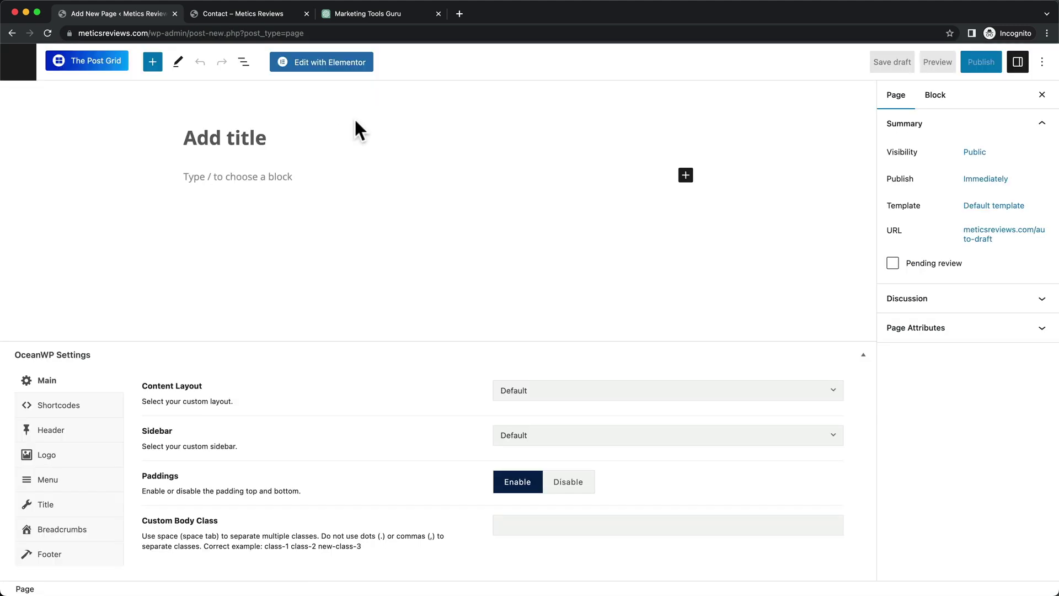
text(Contac)
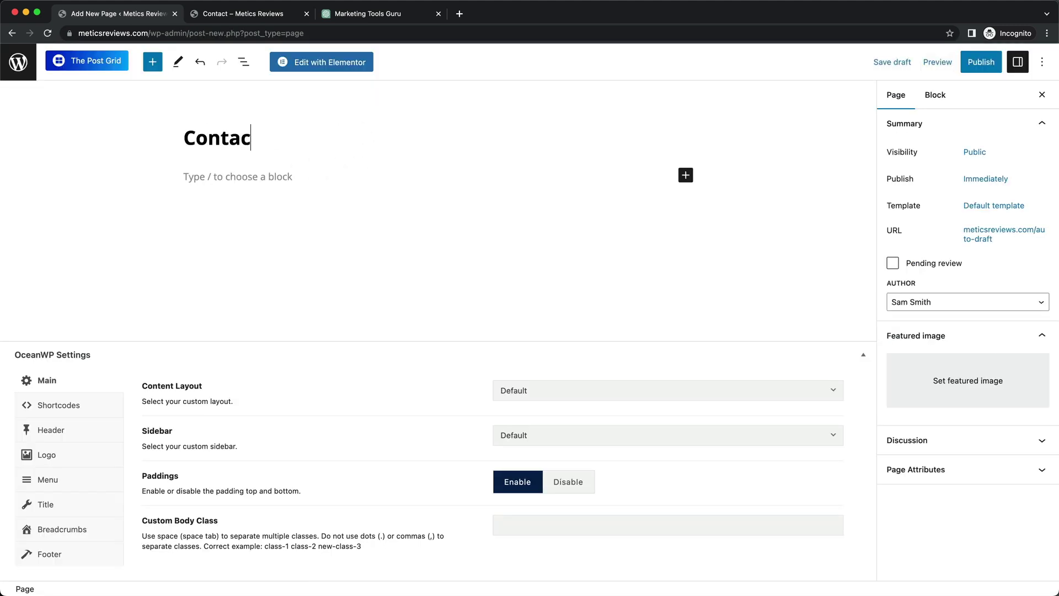
text(t)
- Set the page's content layout to 100% Full Width and disable its paddings and page title display
click(601, 395)
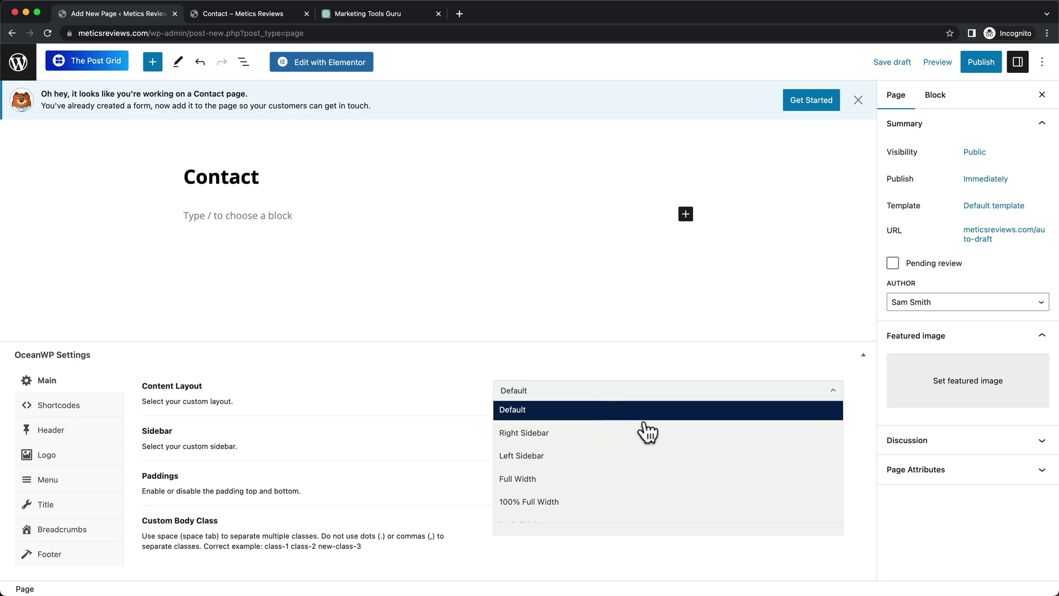
click(625, 503)
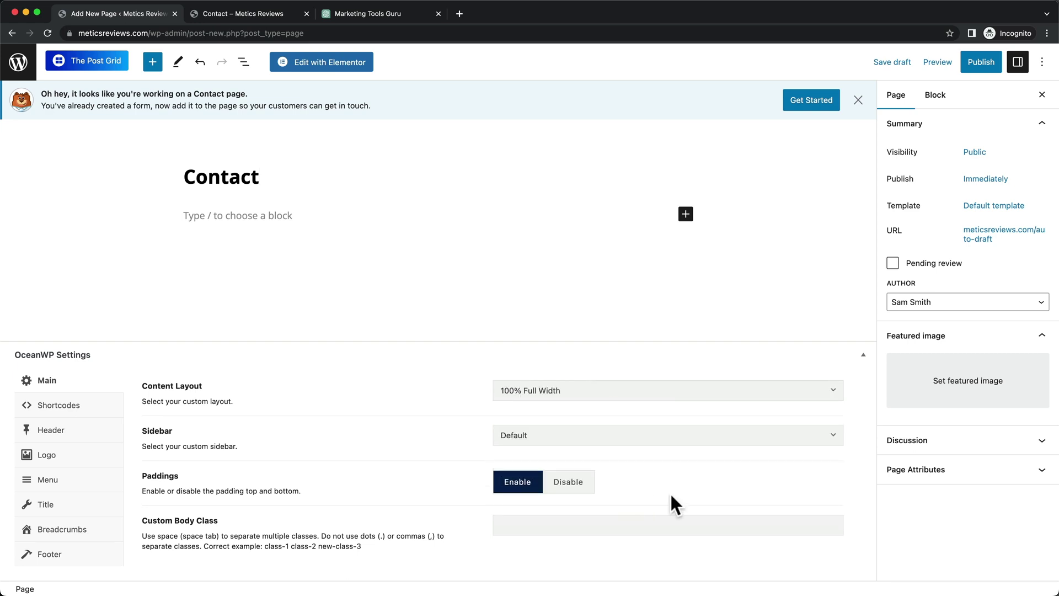
click(574, 488)
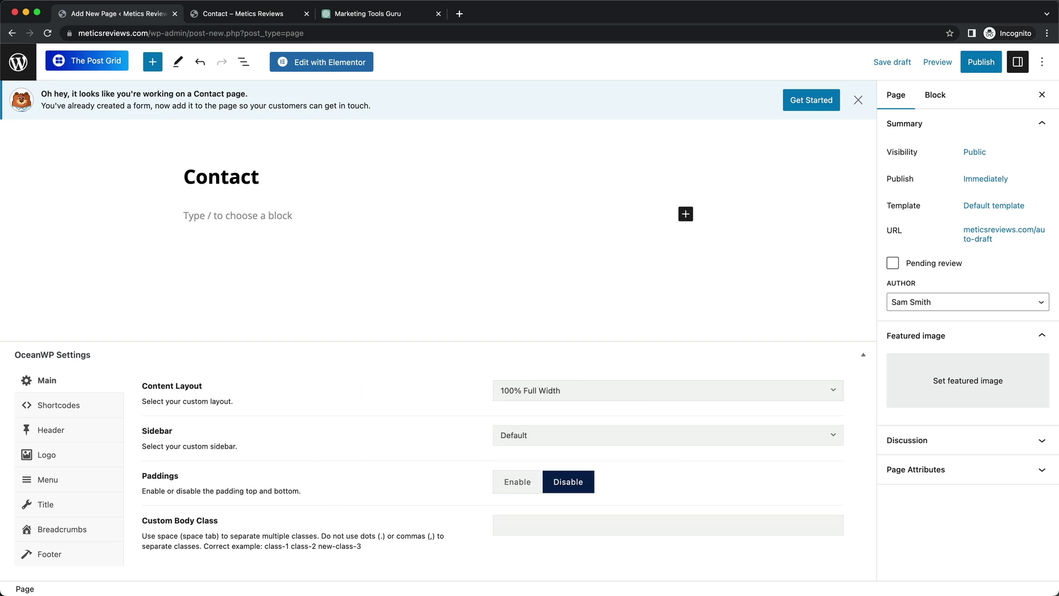
click(64, 505)
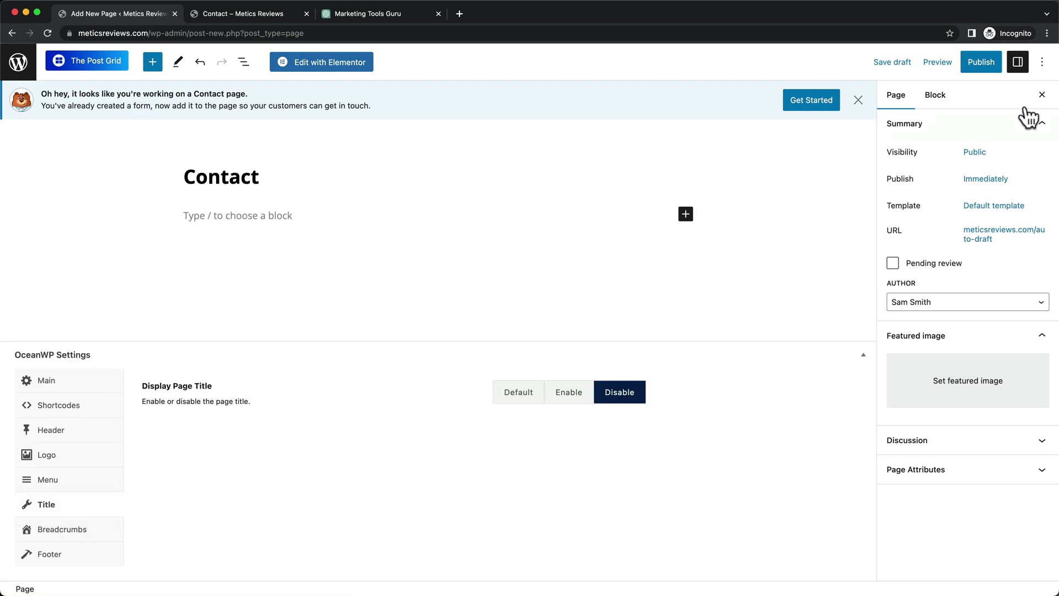
- Publish the Contact page and open it for editing with Elementor
click(985, 63)
click(948, 63)
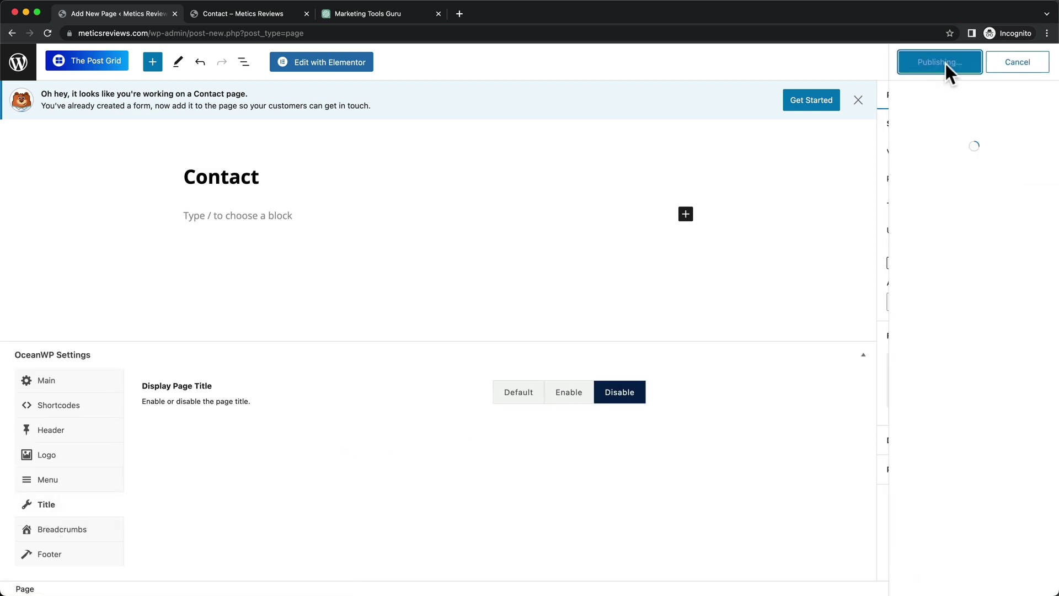
click(330, 65)
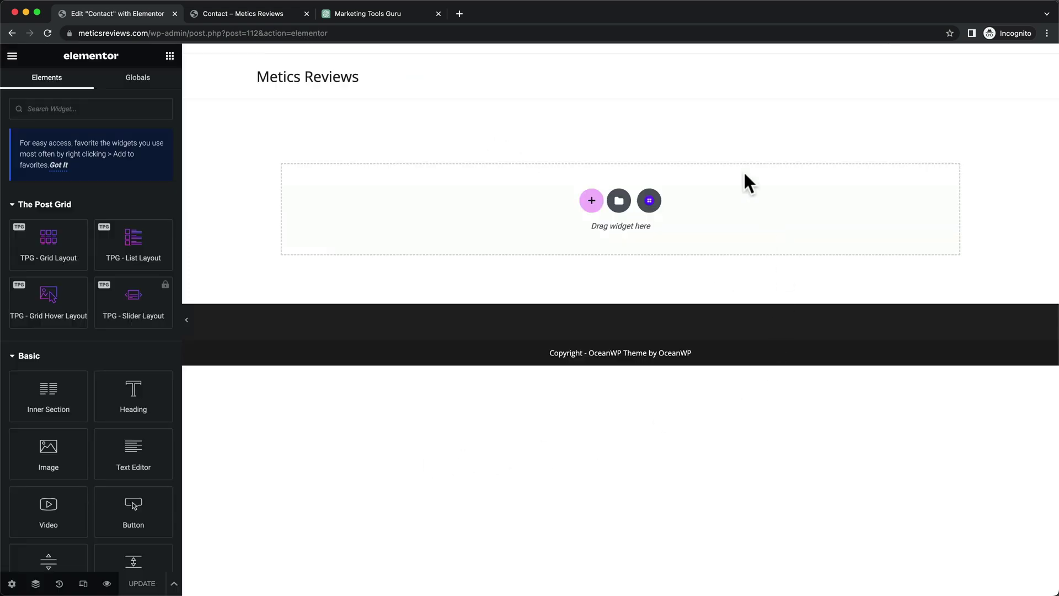
- Add a single-column section and place a Heading widget in it with the title "Contact"
click(592, 200)
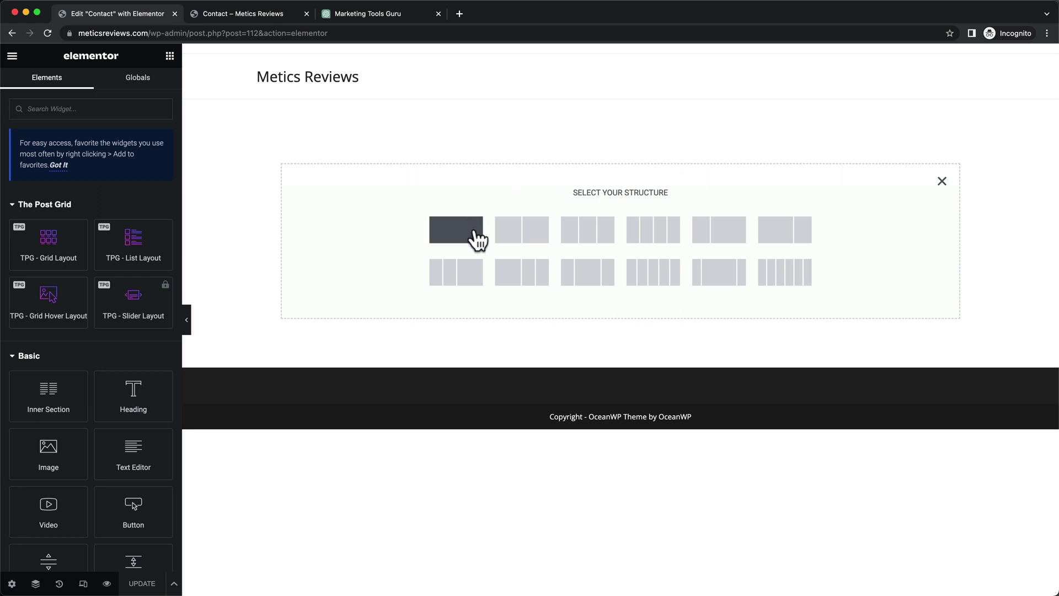
click(455, 229)
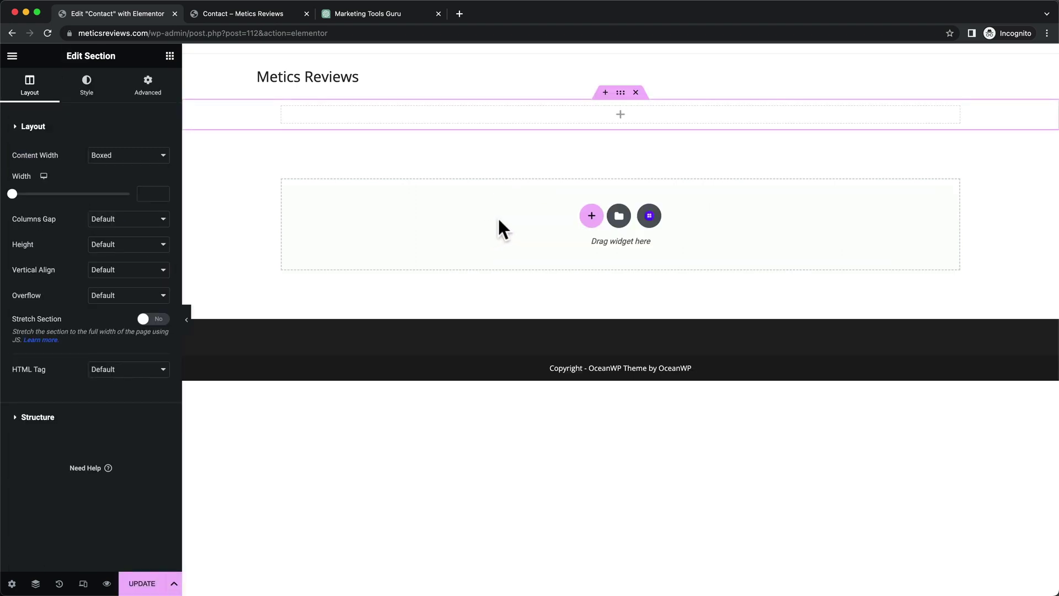
click(166, 56)
drag(140, 388, 643, 131)
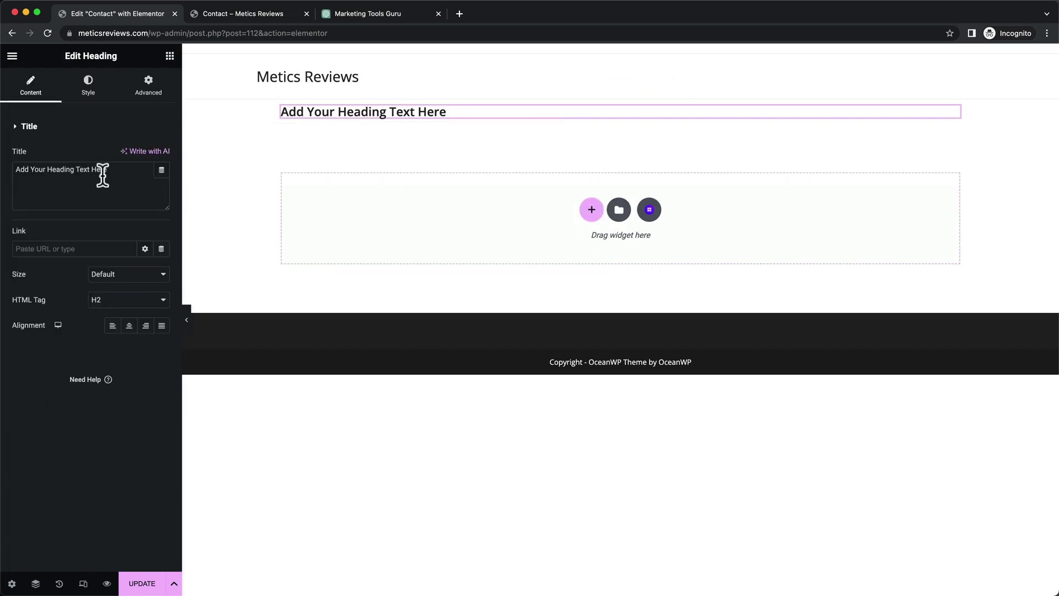
drag(108, 170, 6, 166)
text(Cint)
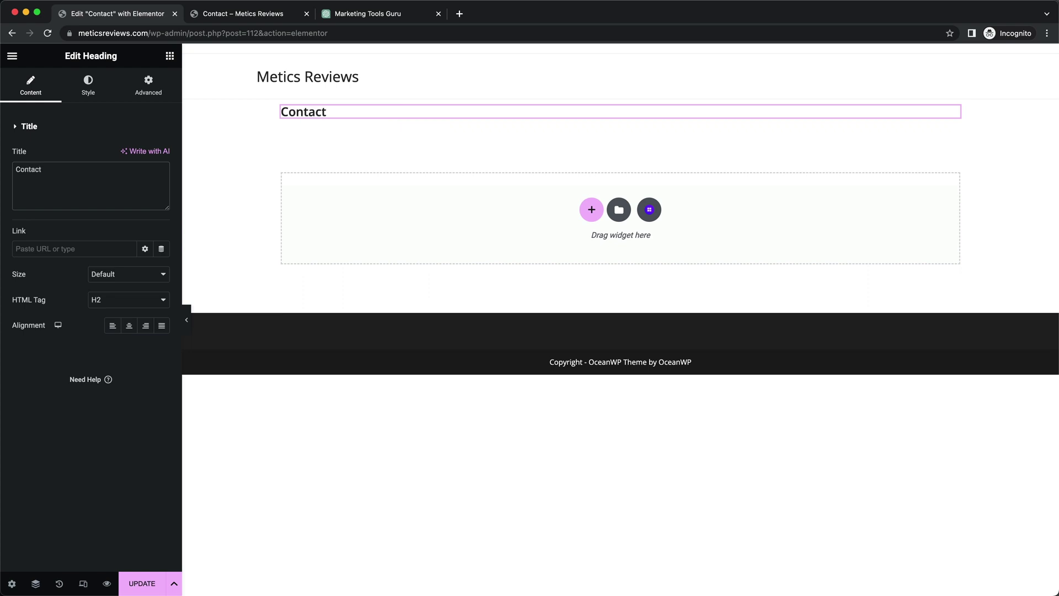
- Set the Contact heading's typography to size 36 px and weight 700 (Bold)
click(106, 98)
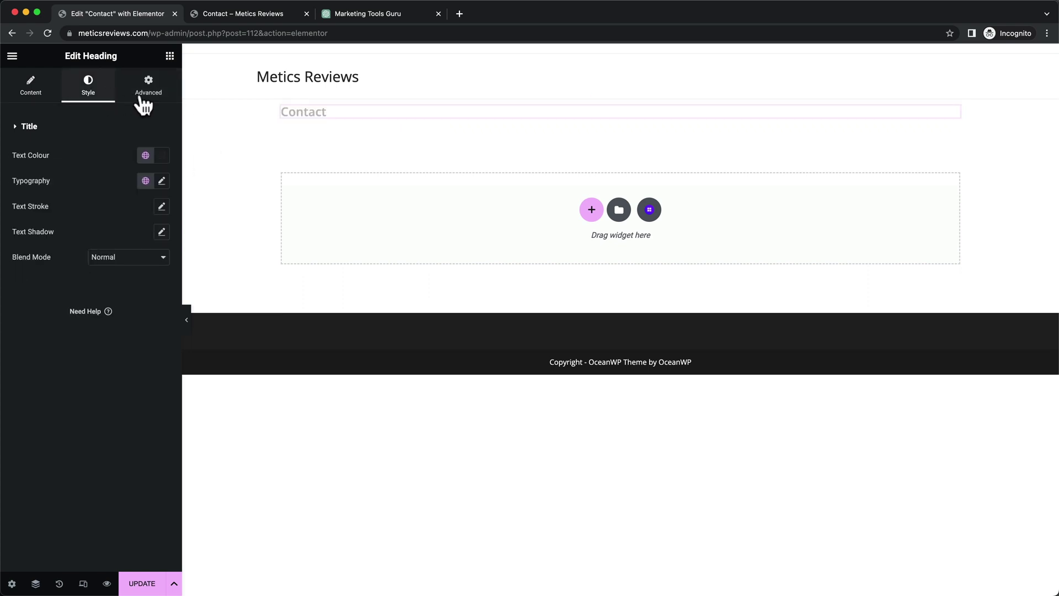
click(162, 181)
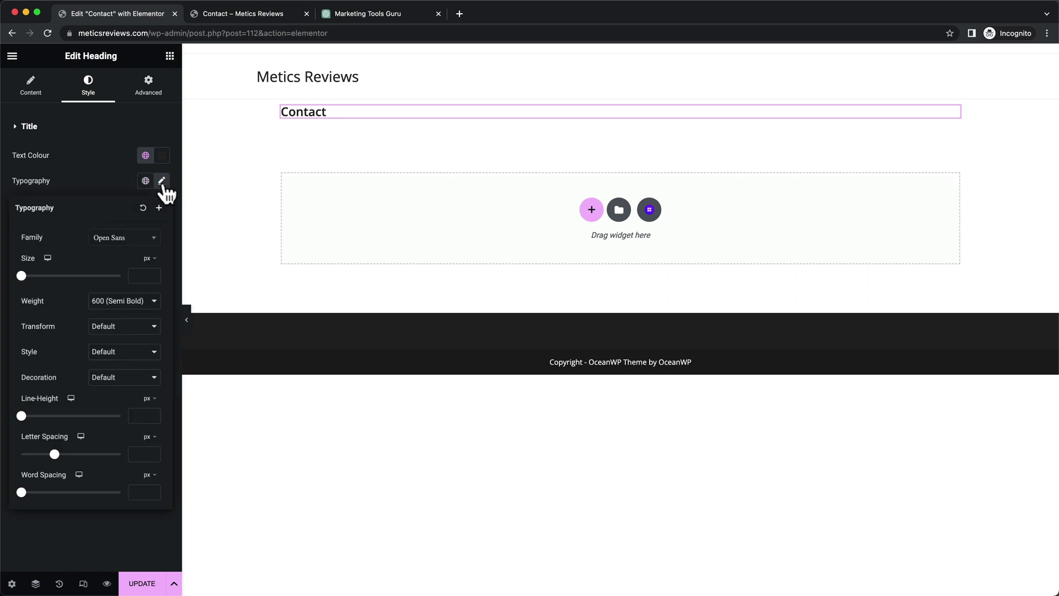
drag(21, 276, 37, 275)
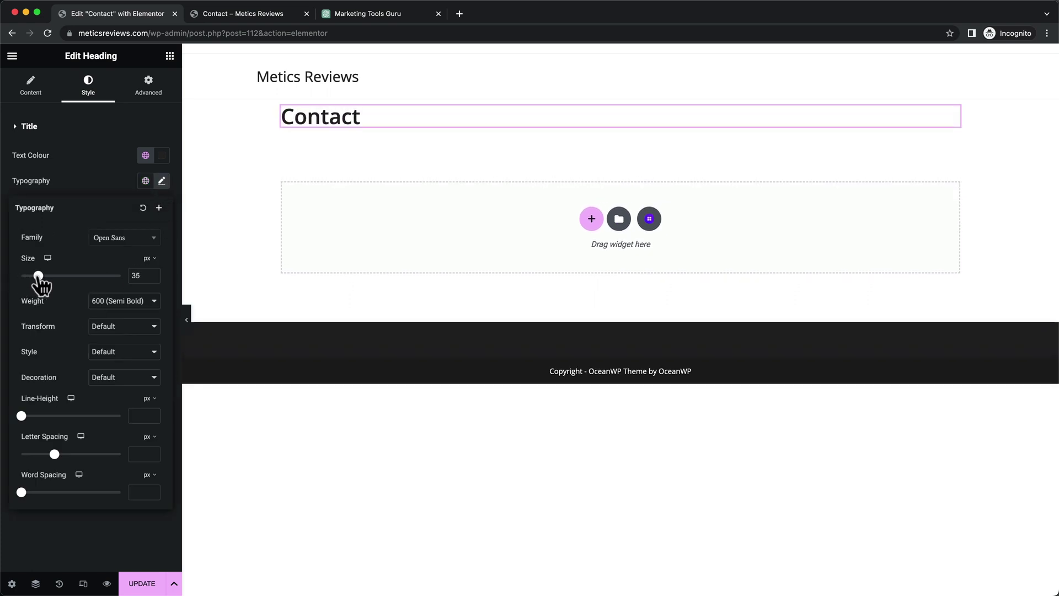
click(118, 302)
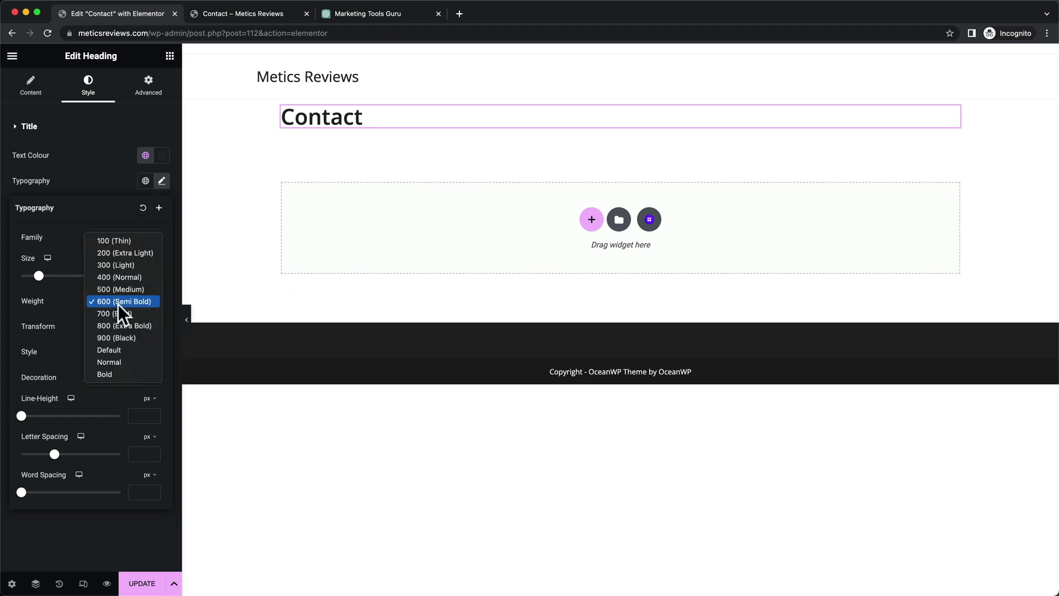
click(118, 311)
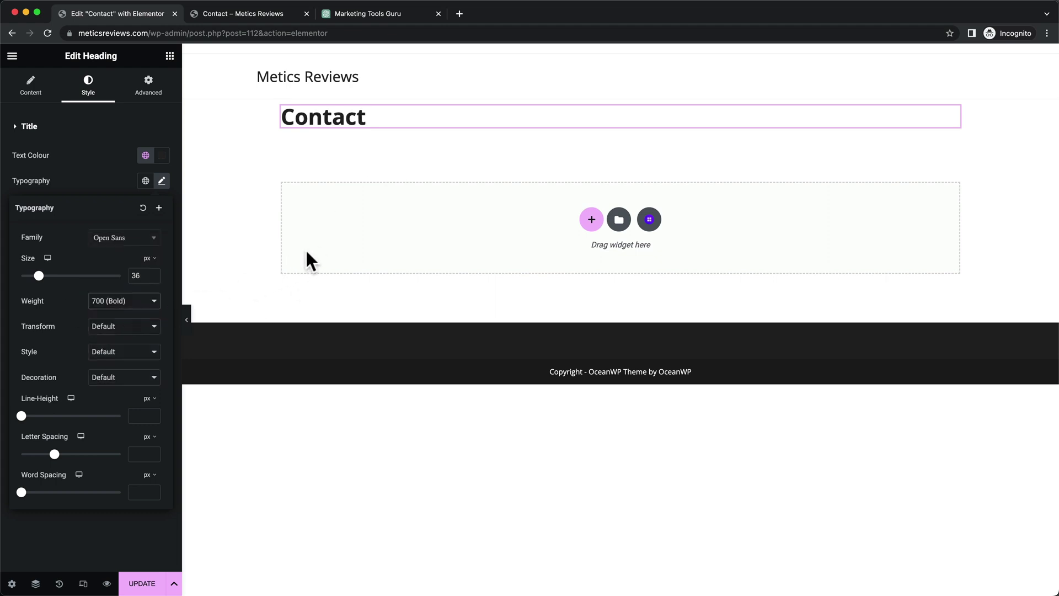
- Add a Text Editor widget below the heading and replace its text with the intro line copied from the demo site's Contact page
click(170, 55)
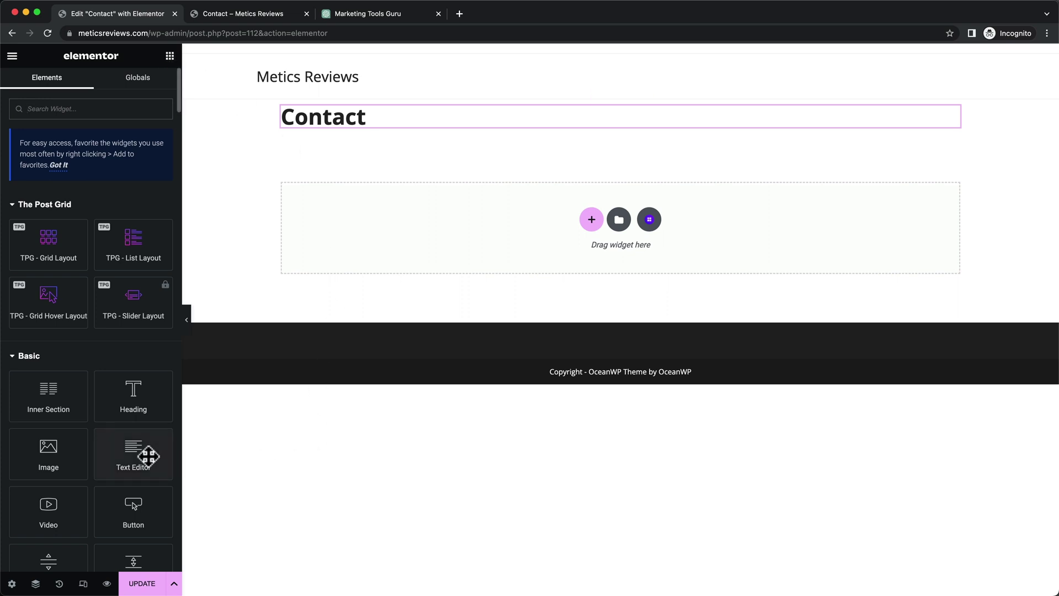
drag(147, 455, 384, 124)
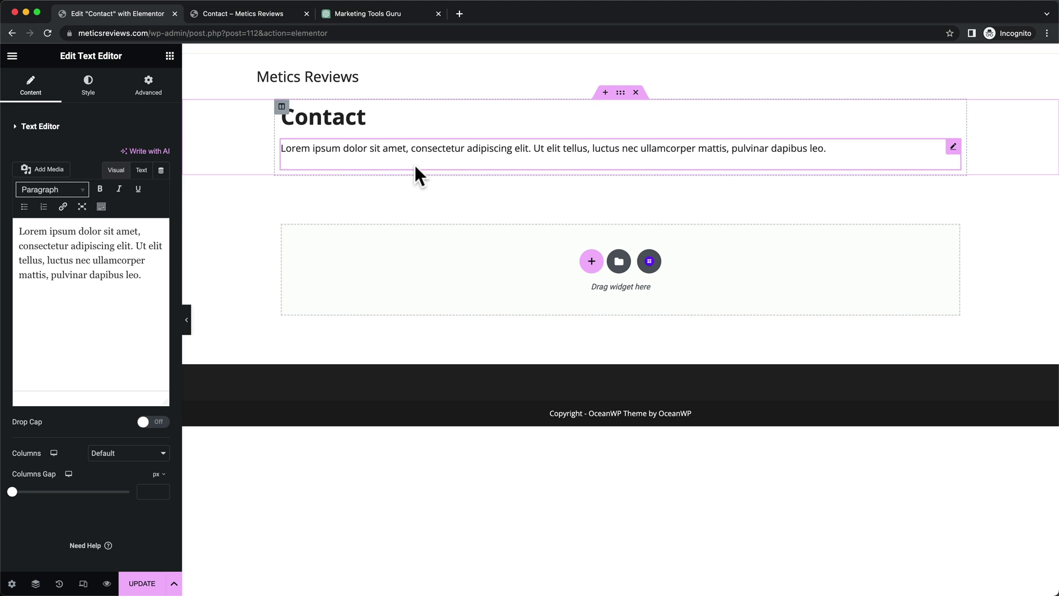
click(250, 14)
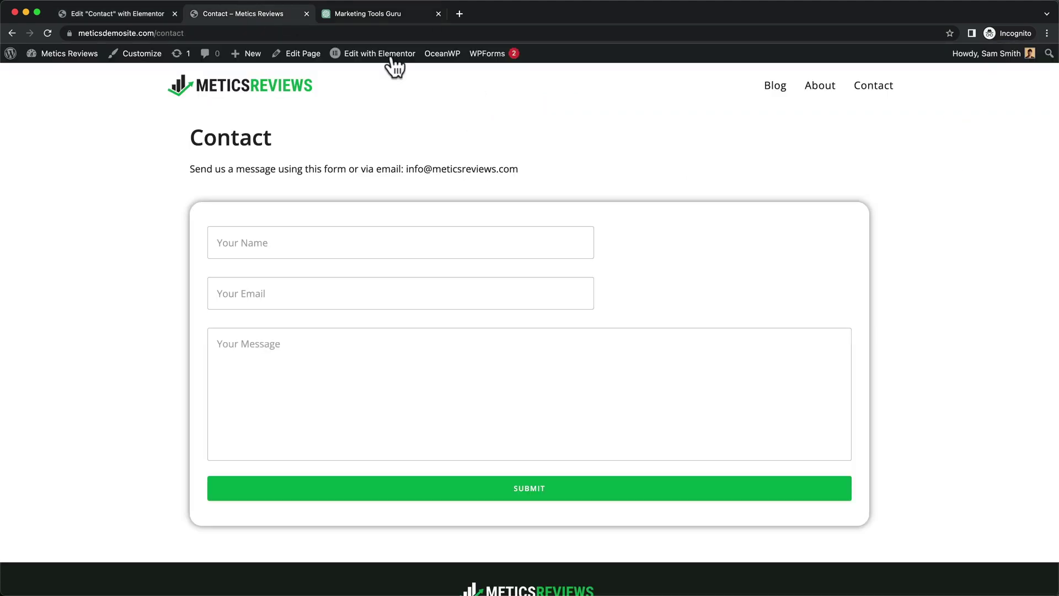
drag(192, 168, 535, 170)
key(super+c)
key(super+alt+Left)
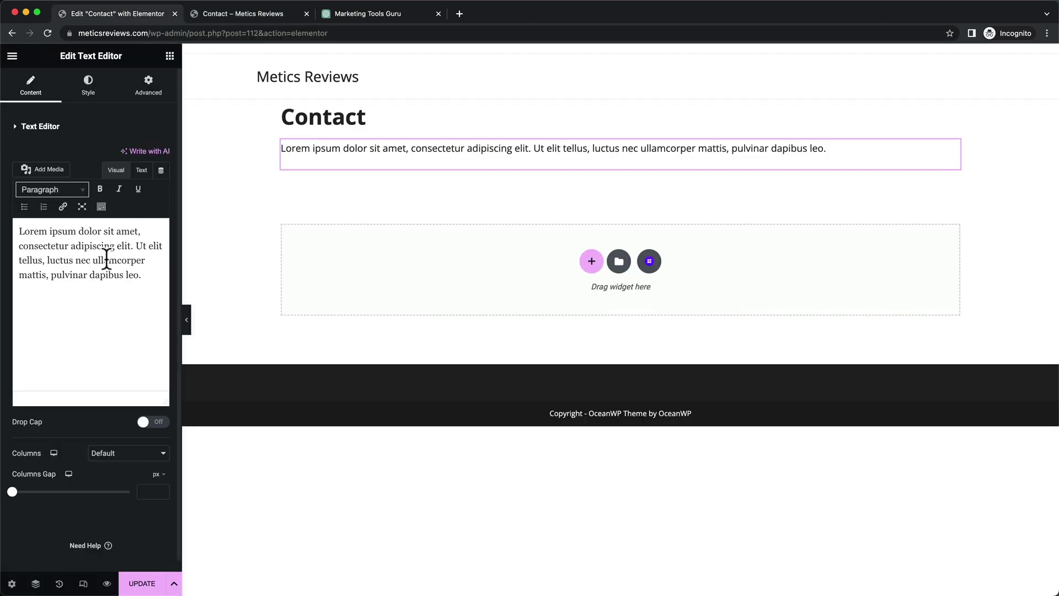
drag(142, 276, 11, 234)
key(super+v)
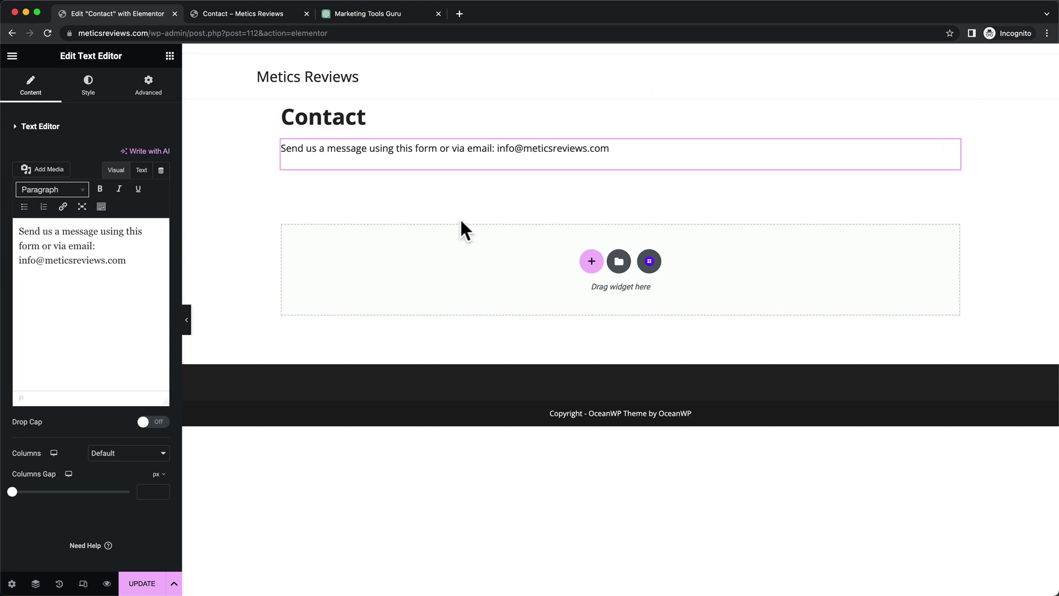
- Place the Qi Addons WPForms widget with the Simple Contact Form below the intro text
click(170, 57)
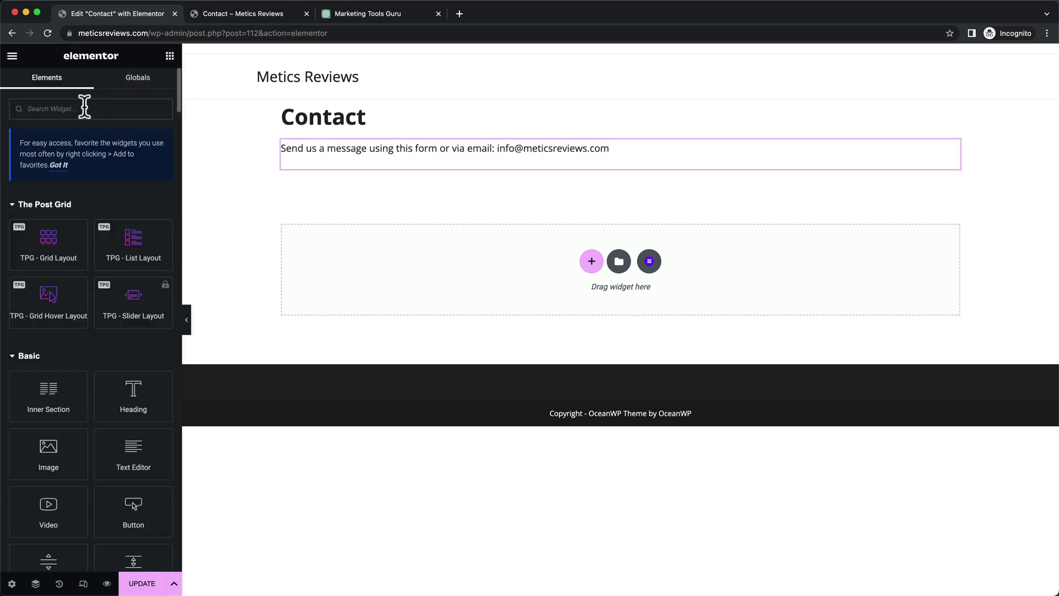
click(84, 109)
text(wpforms)
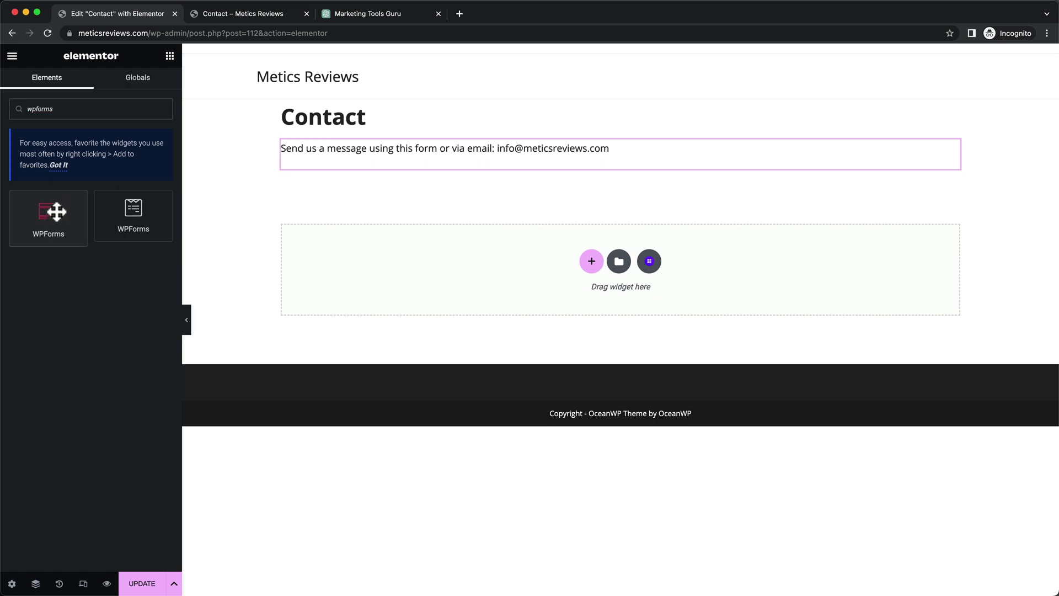
drag(54, 210, 463, 184)
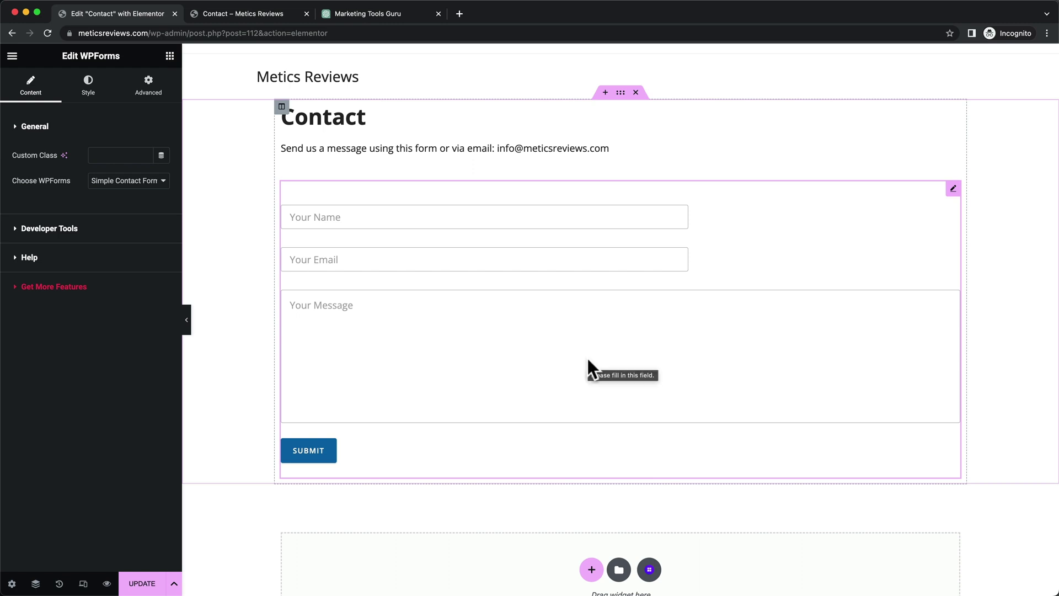
- Style the form's Submit button like the demo site's, using the global Accent colour as background and full width set to Yes
click(97, 99)
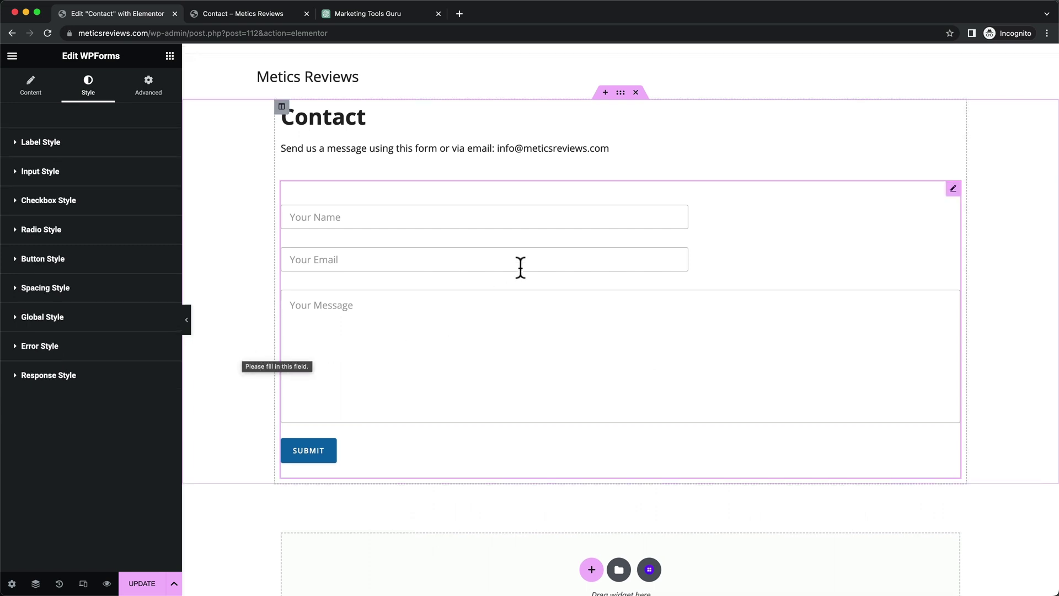
click(246, 20)
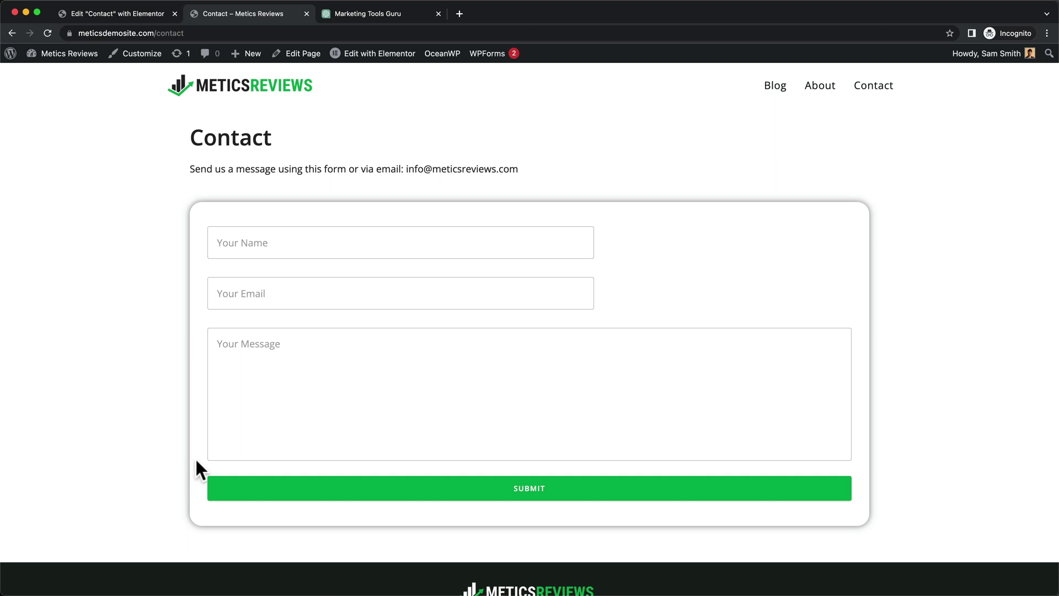
click(123, 11)
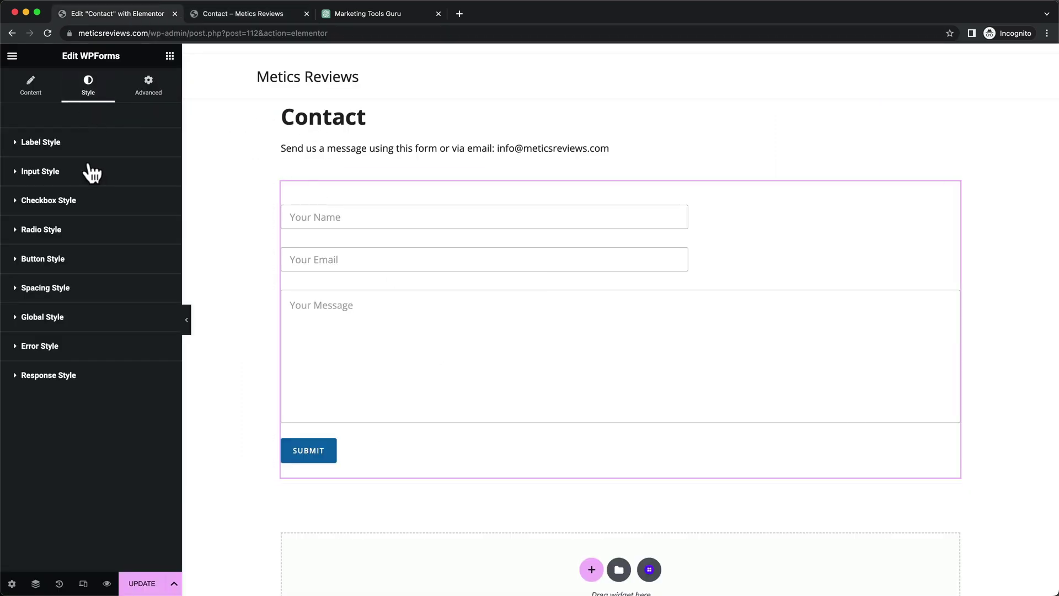
click(16, 261)
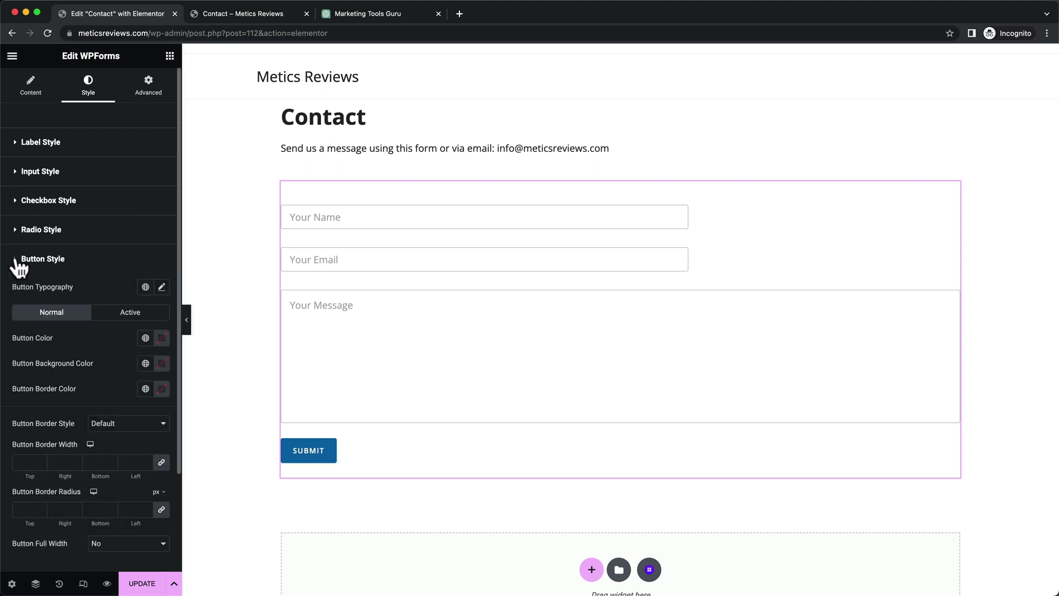
scroll(50, 285, down, 3)
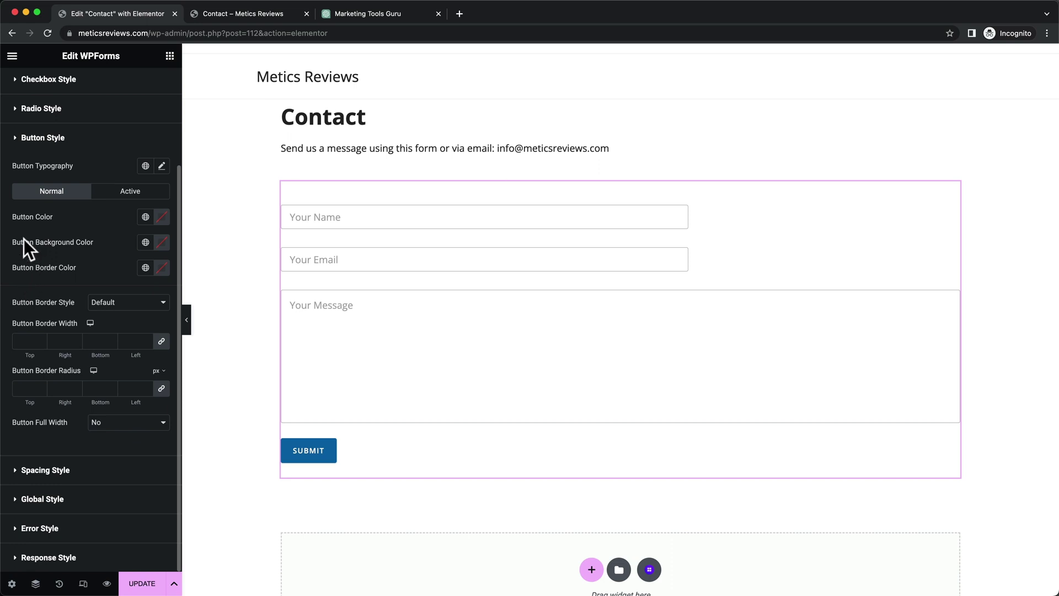
click(146, 243)
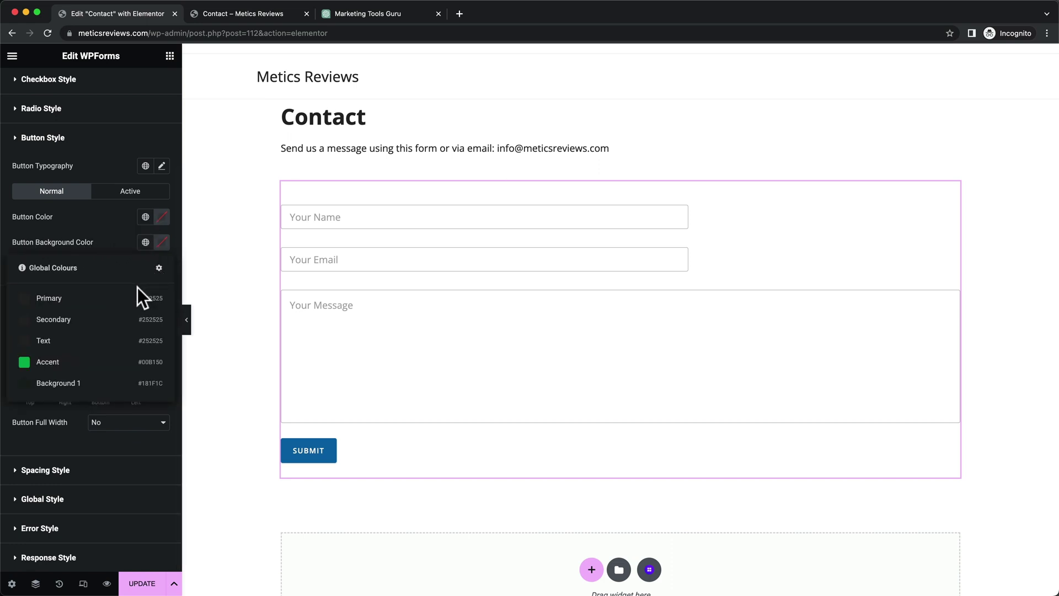
click(60, 364)
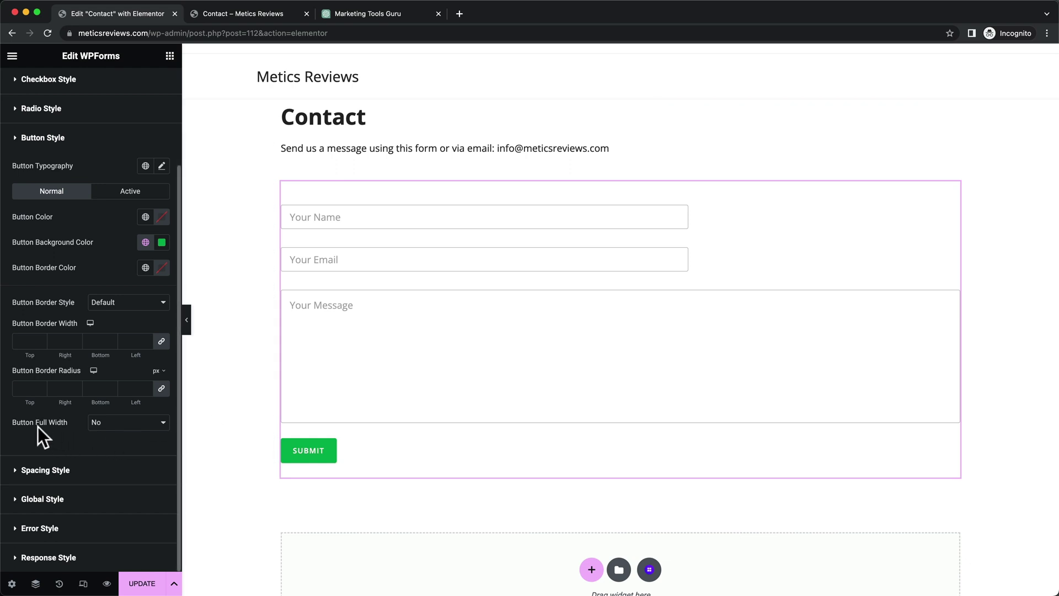
click(113, 429)
click(120, 434)
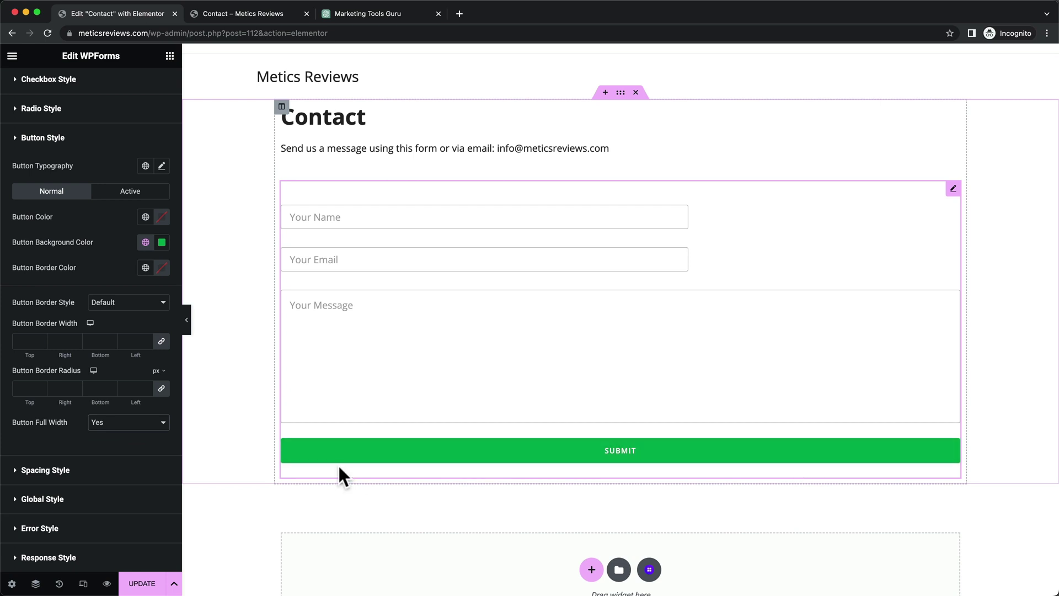
- Set the form's input padding to 15 px on all sides in its spacing style
click(17, 470)
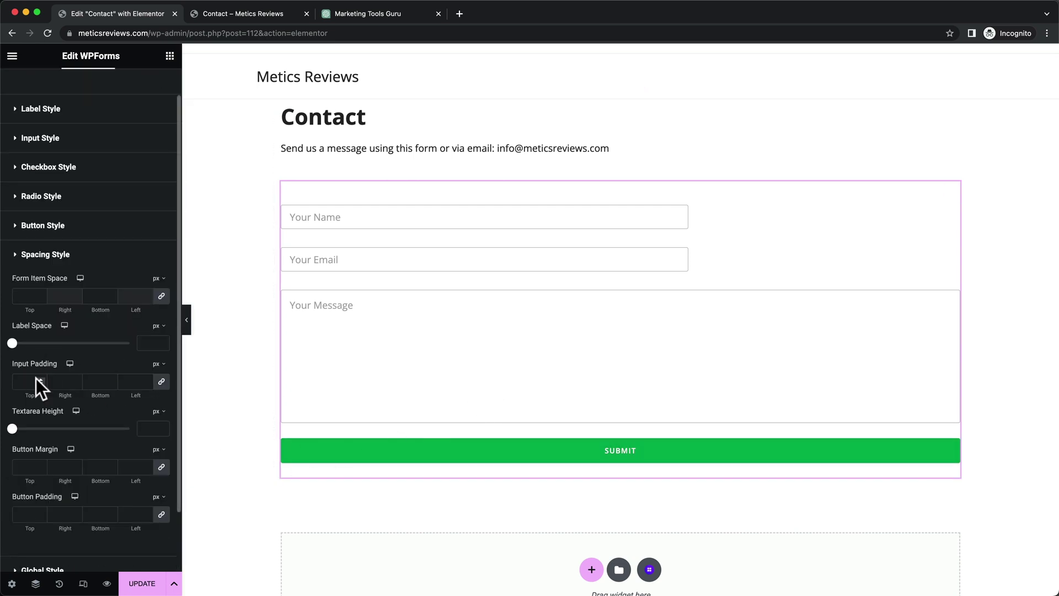
click(33, 380)
text(15)
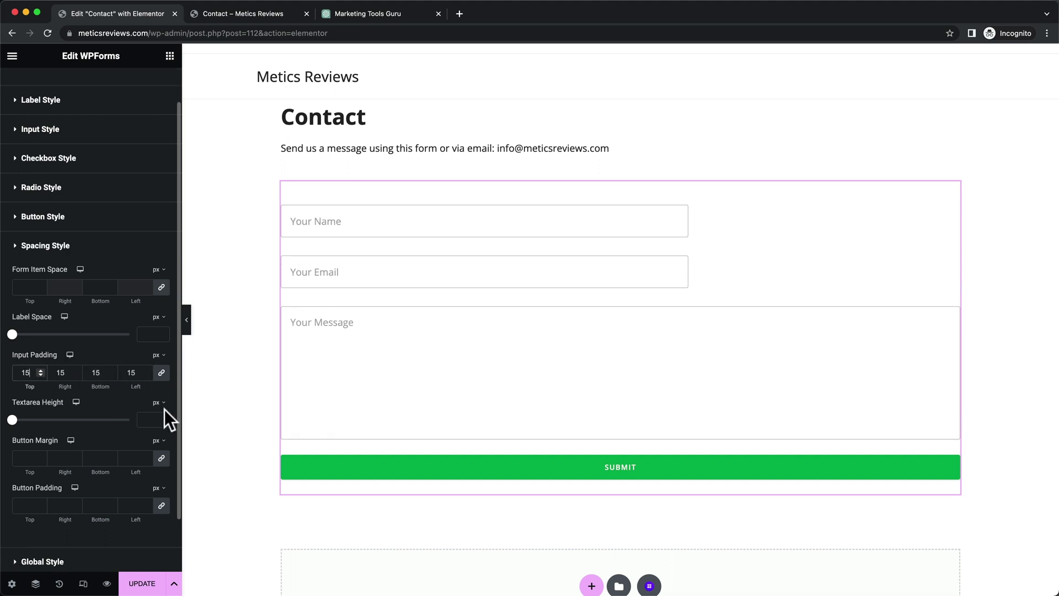
scroll(164, 409, up, 3)
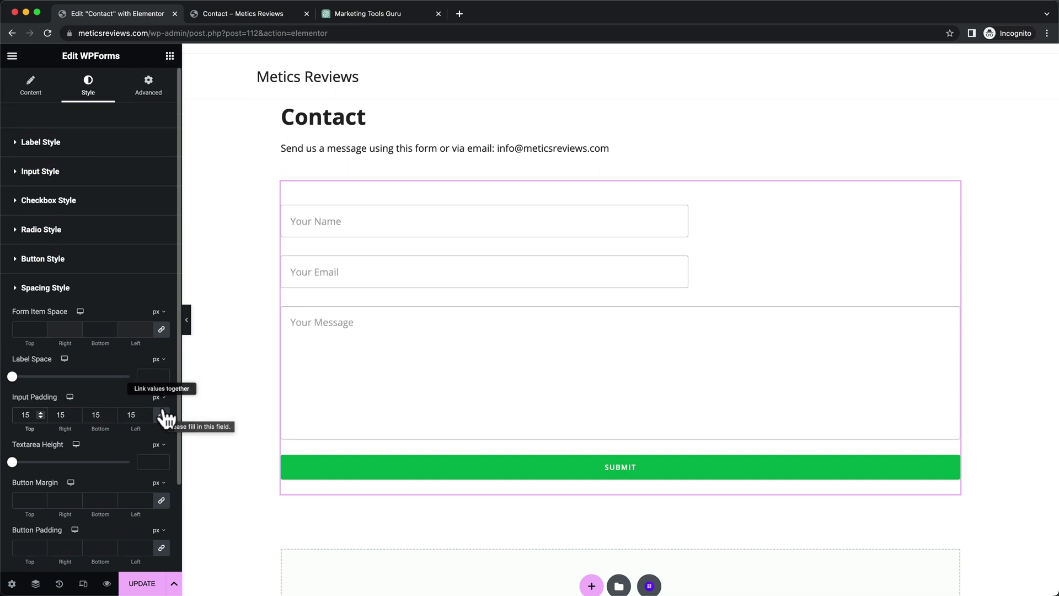
- Add an outline box shadow with the default settings around the WPForms widget
click(150, 94)
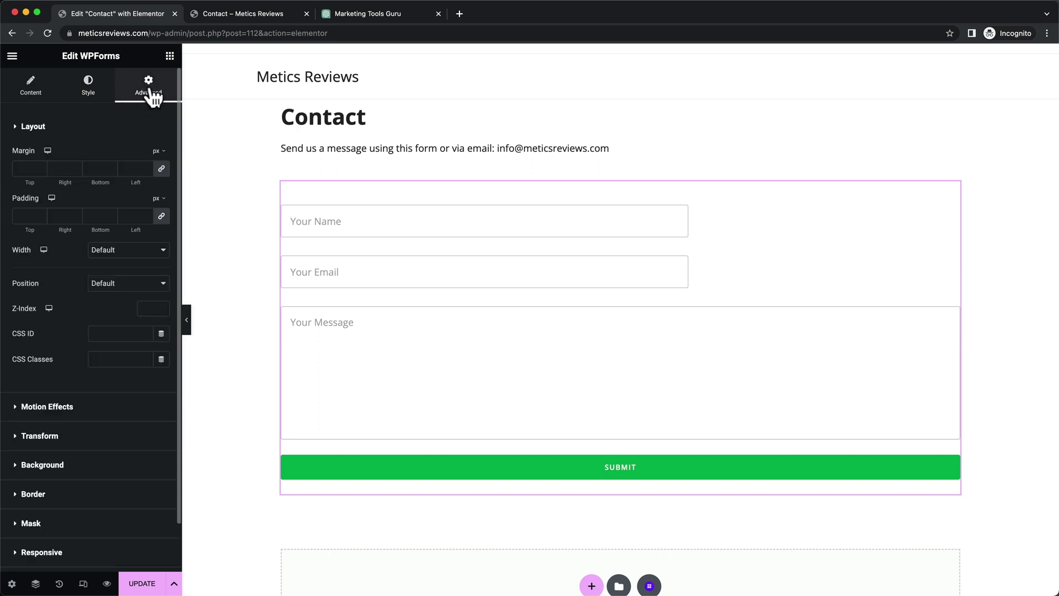
click(31, 127)
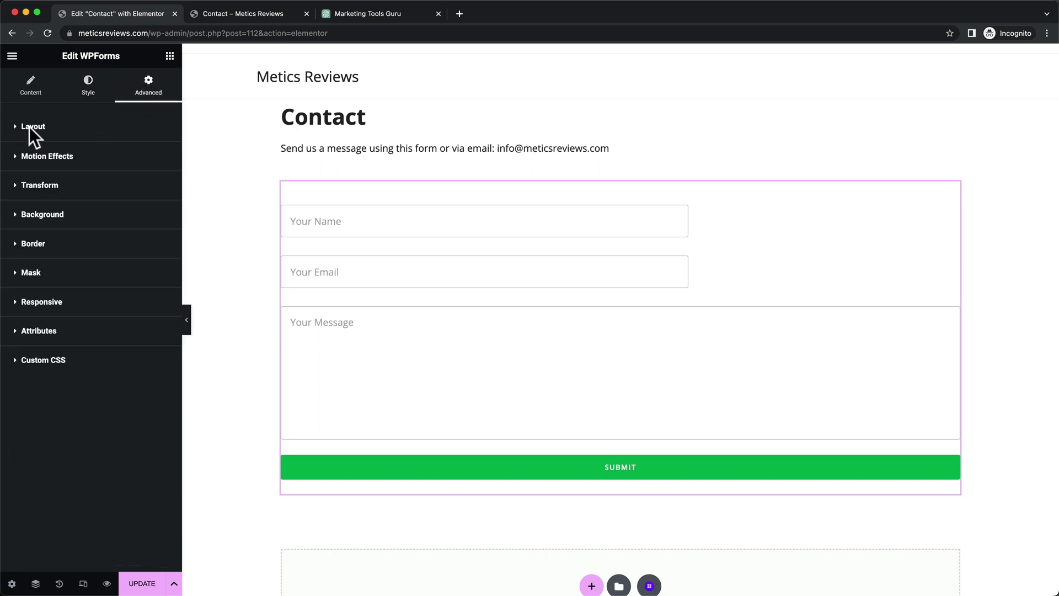
click(15, 244)
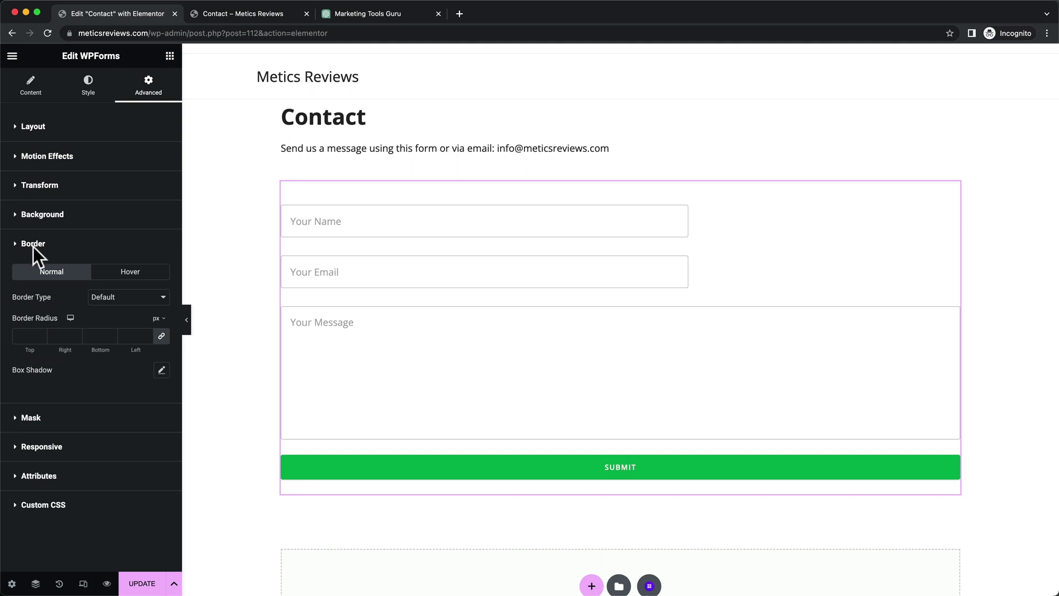
click(162, 370)
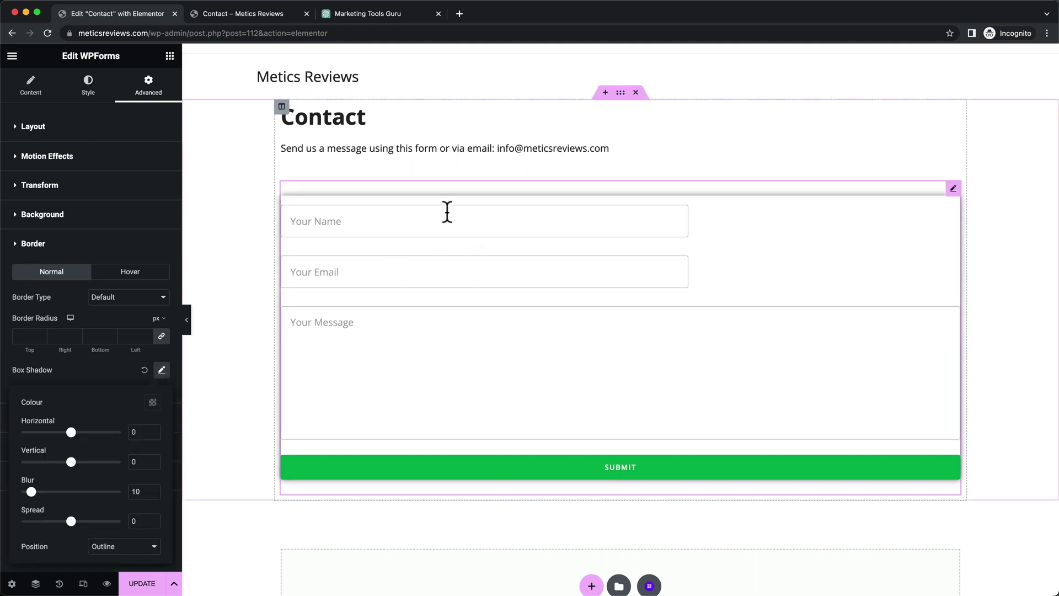
click(177, 432)
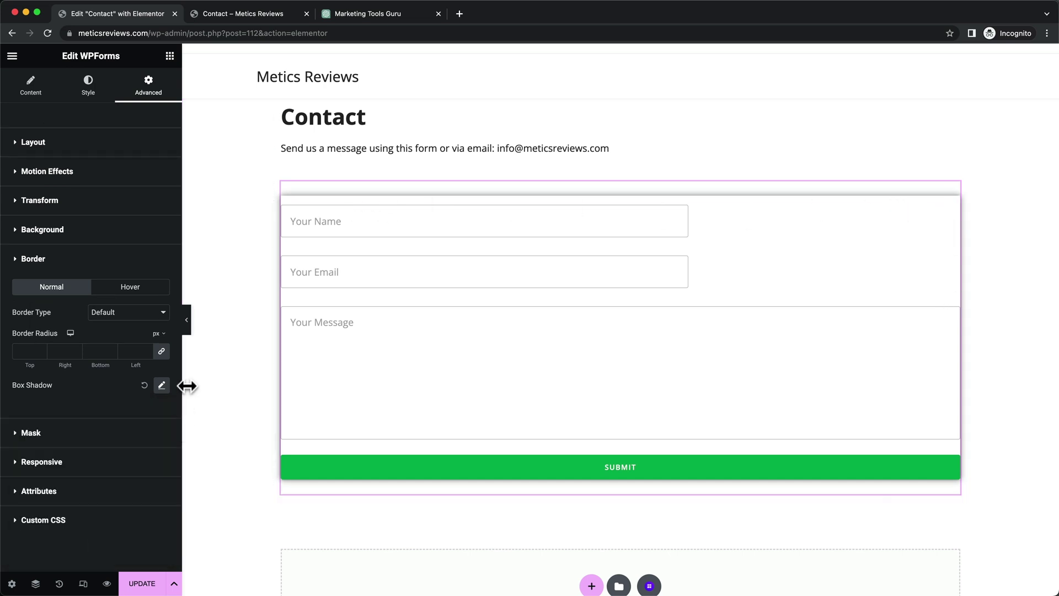
- Unlink the WPForms widget's padding values and set them to top 1, right 30, bottom 18 and left 30 px
click(12, 144)
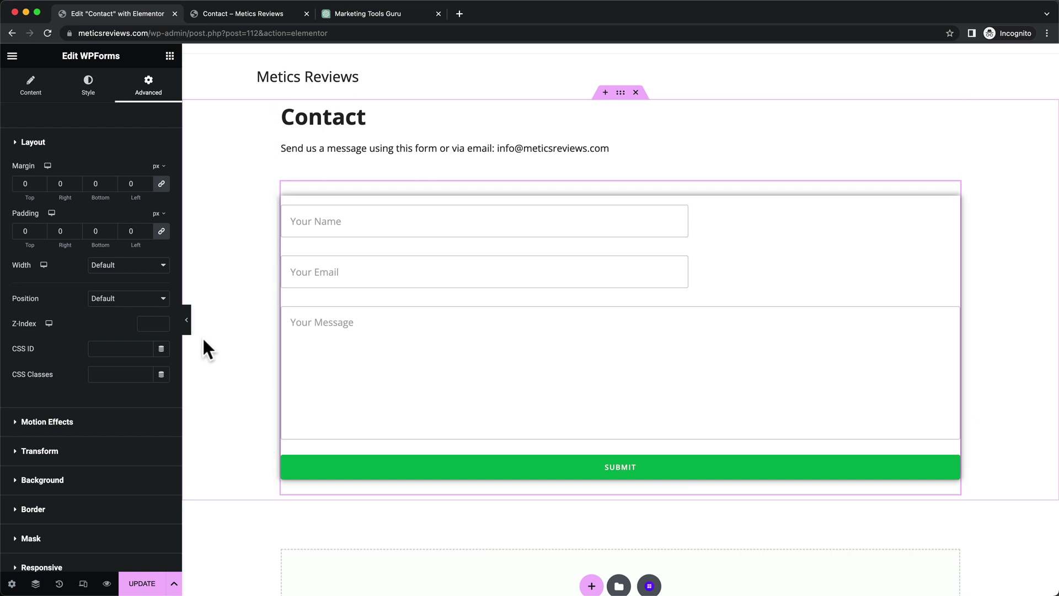
click(162, 234)
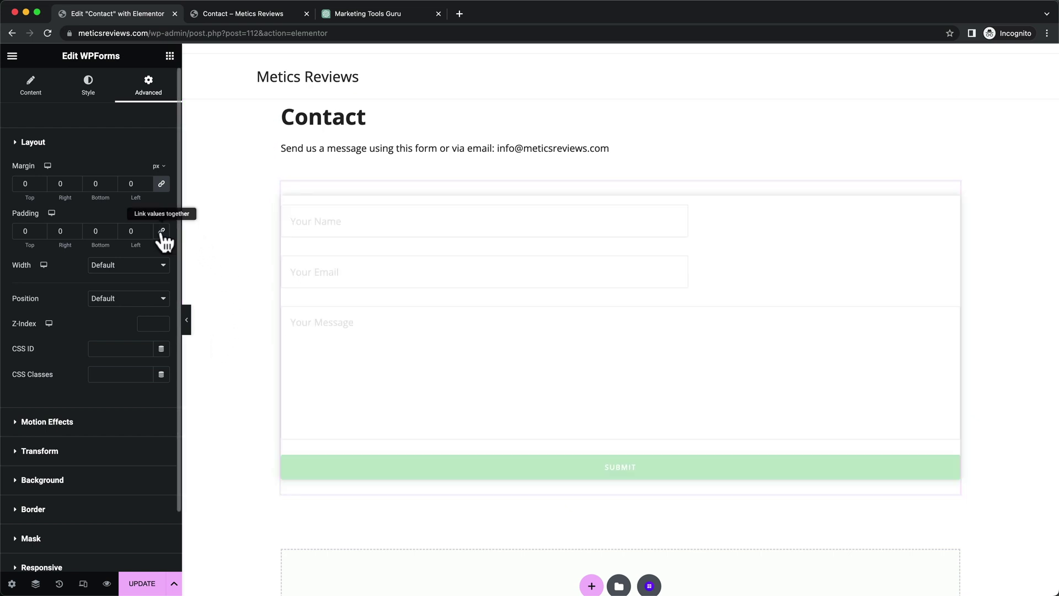
click(41, 227)
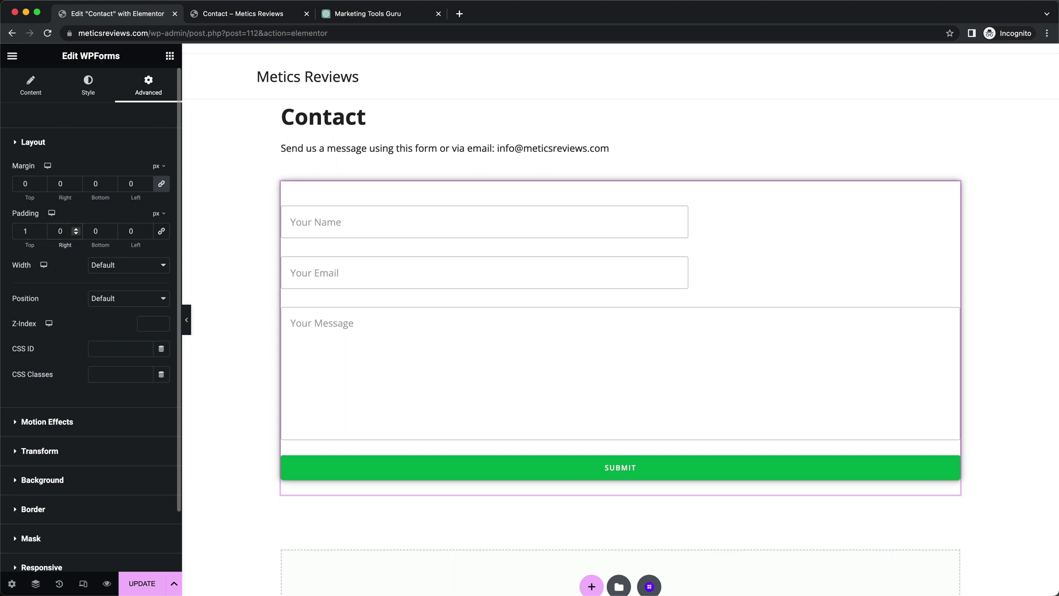
click(62, 230)
text(30)
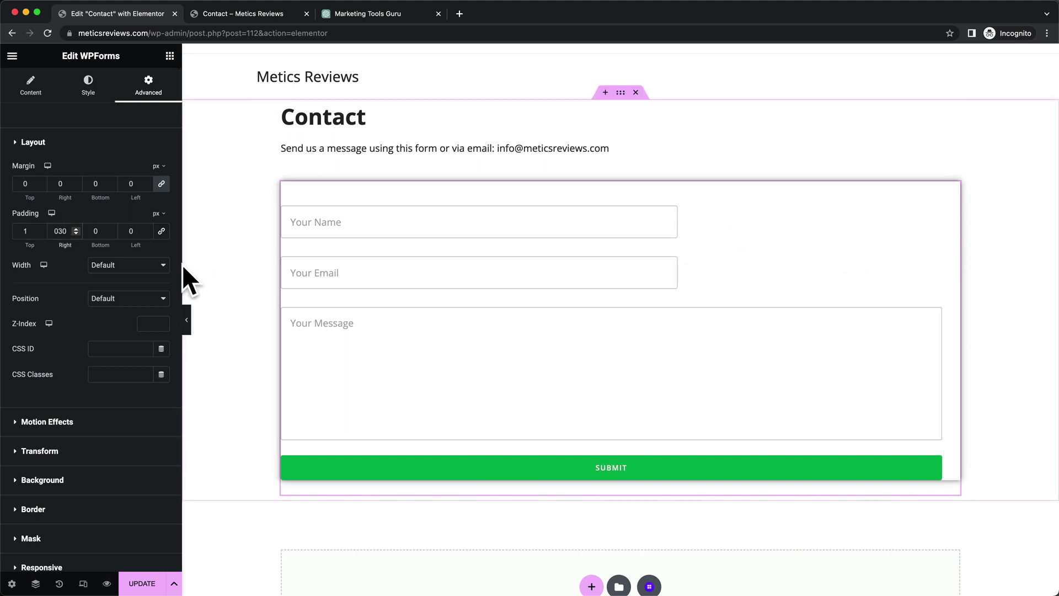
click(132, 231)
text(30)
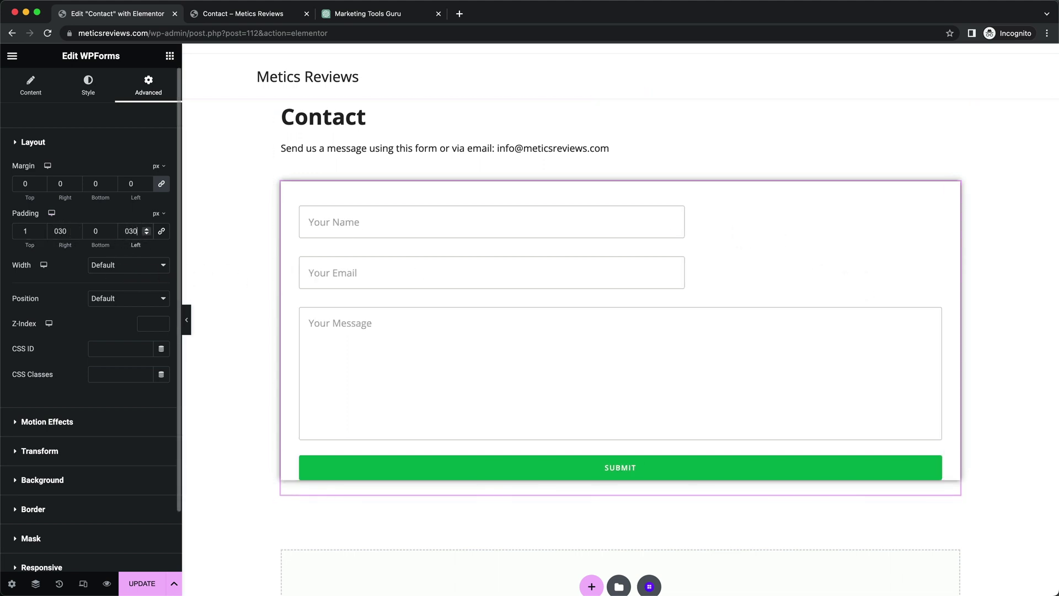
click(105, 231)
text(20)
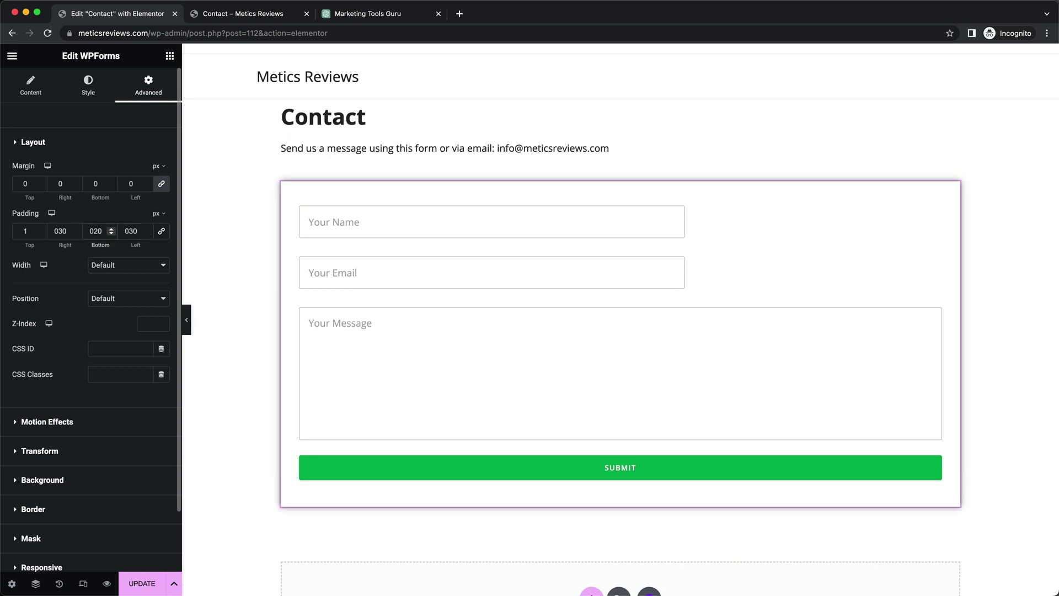
key(BackSpace)
key(BackSpace)
text(18)
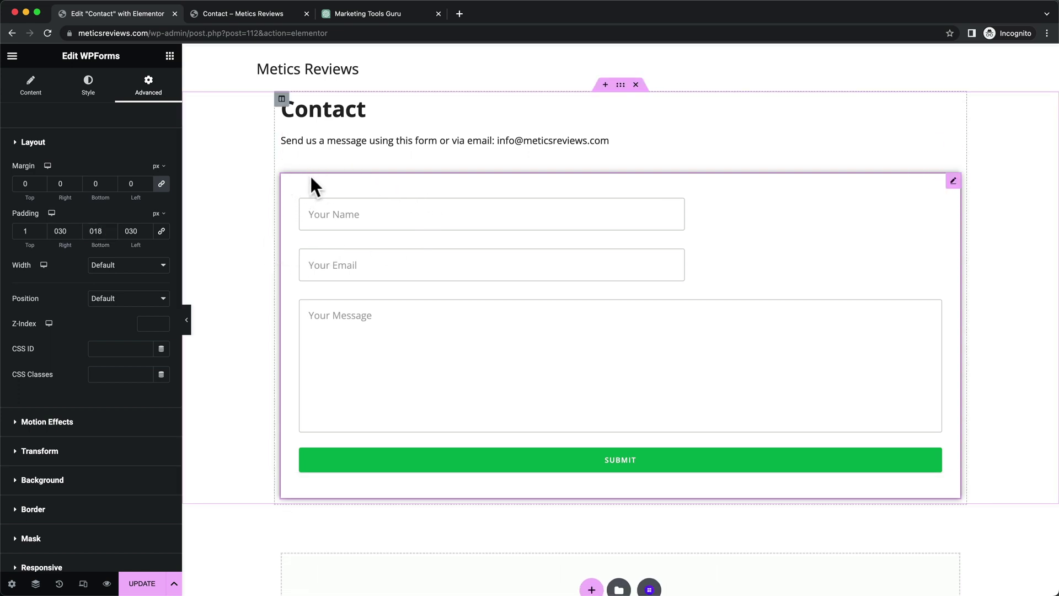
- Set the WPForms widget's border radius to 30 px on all corners
scroll(39, 452, down, 3)
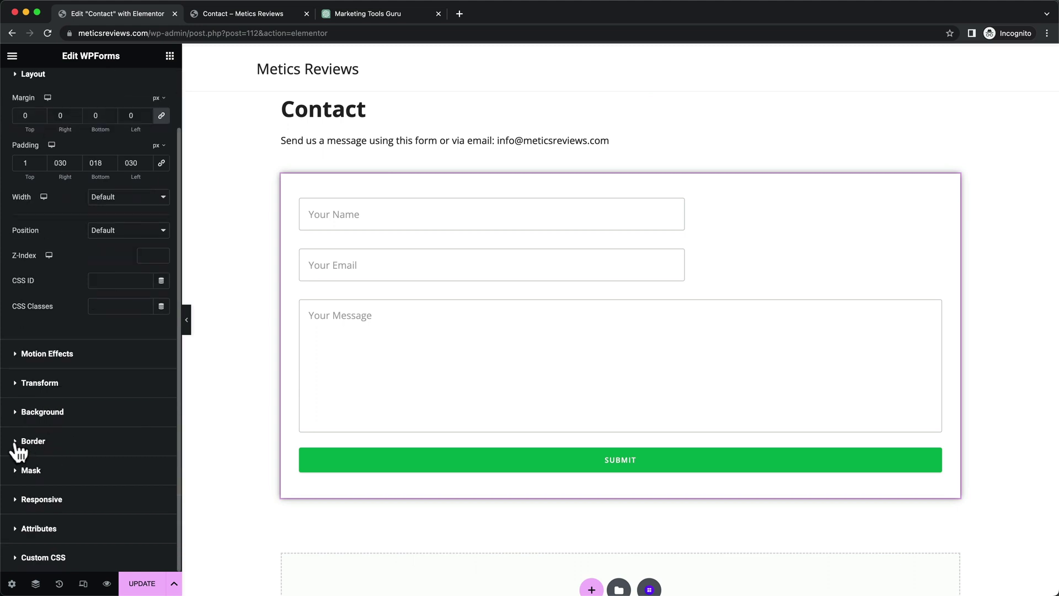
click(16, 444)
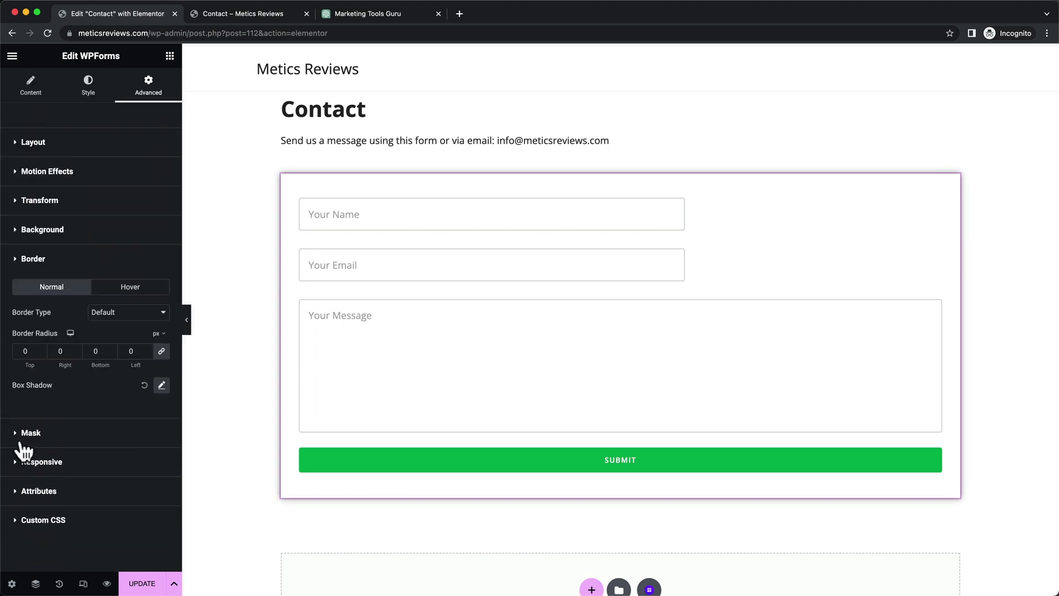
click(25, 351)
text(30)
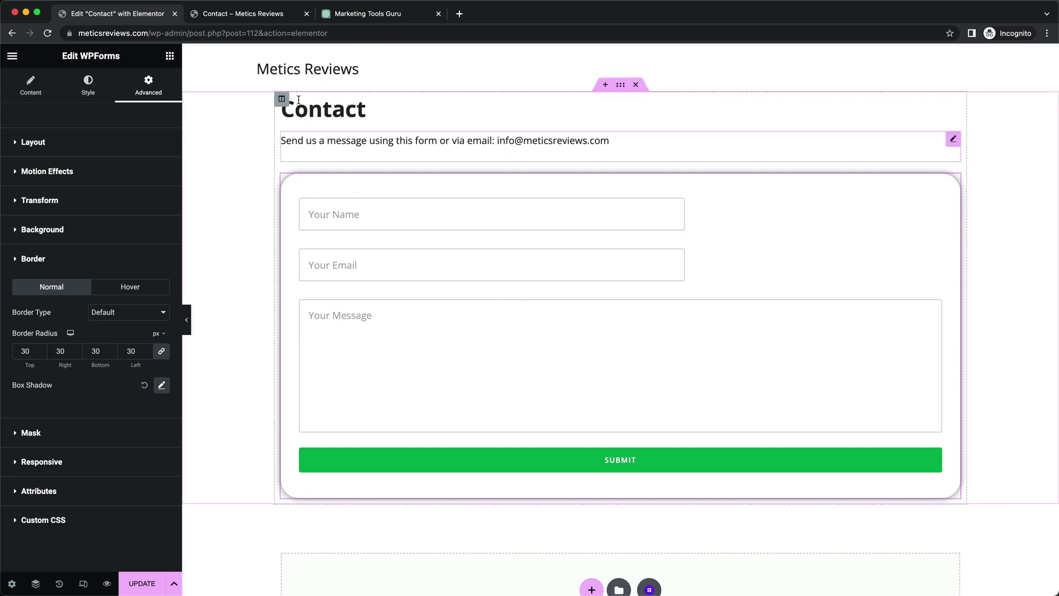
- Compare the styled contact form with the demo site's Contact page and review the page layout
click(290, 14)
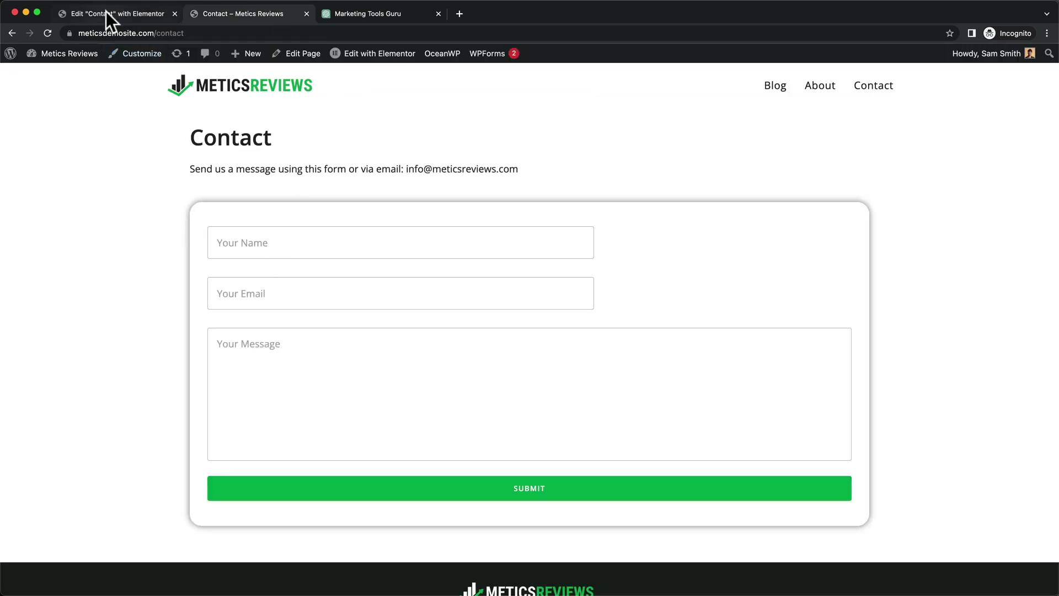
click(106, 11)
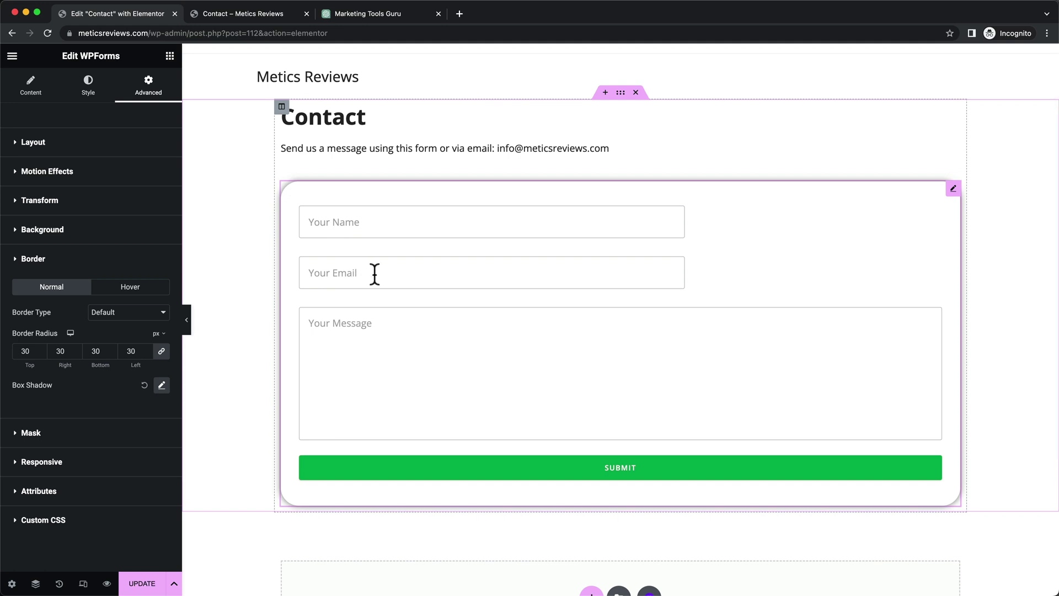
scroll(662, 325, down, 1)
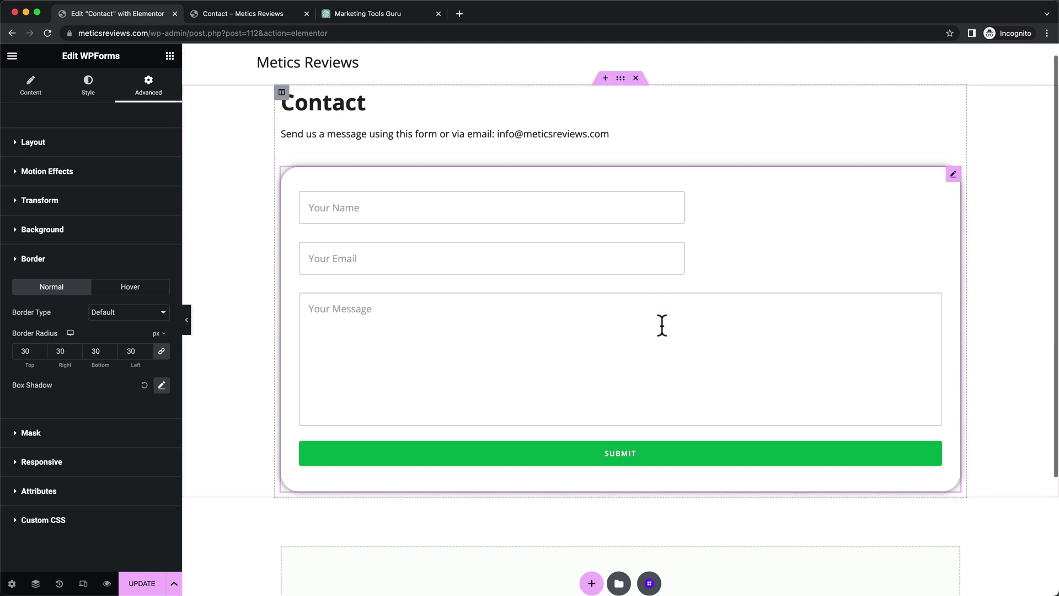
scroll(634, 431, down, 2)
scroll(615, 461, up, 2)
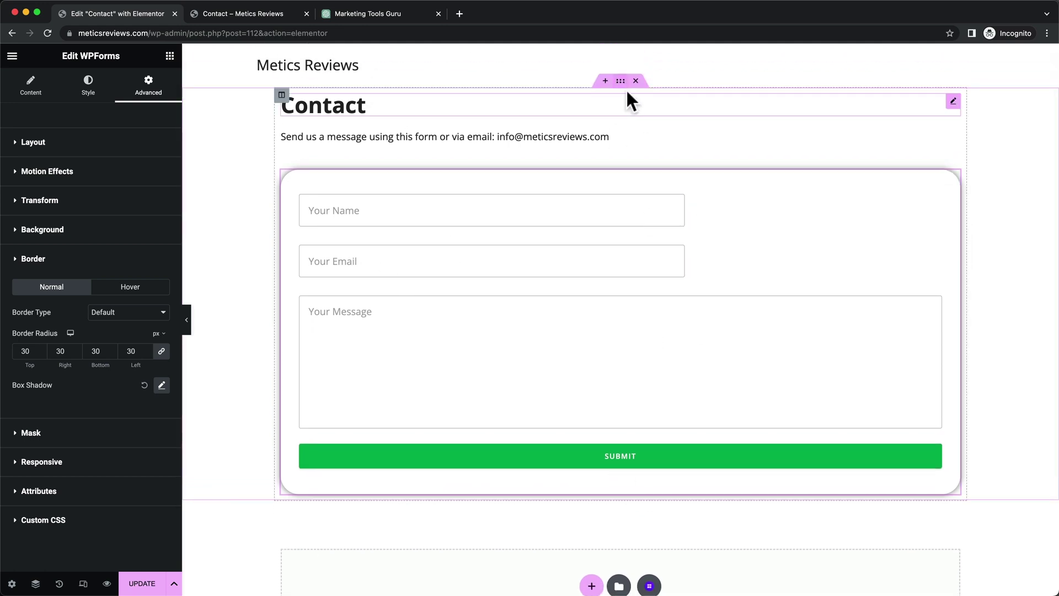
scroll(612, 141, up, 1)
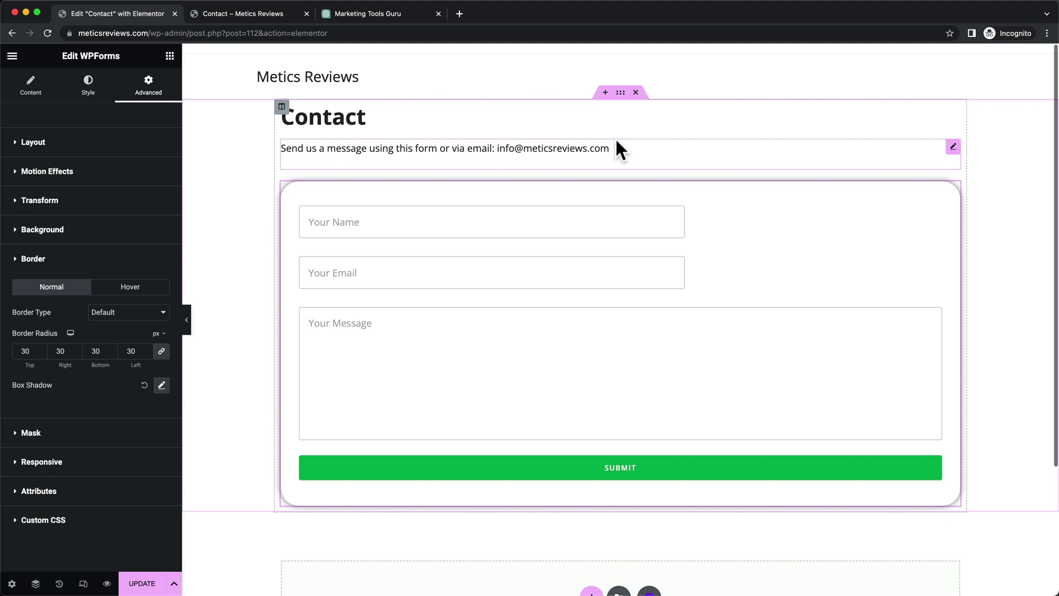
- Set the contact section's unlinked margins to 30 px at the top and 100 px at the bottom, and update the page
click(620, 94)
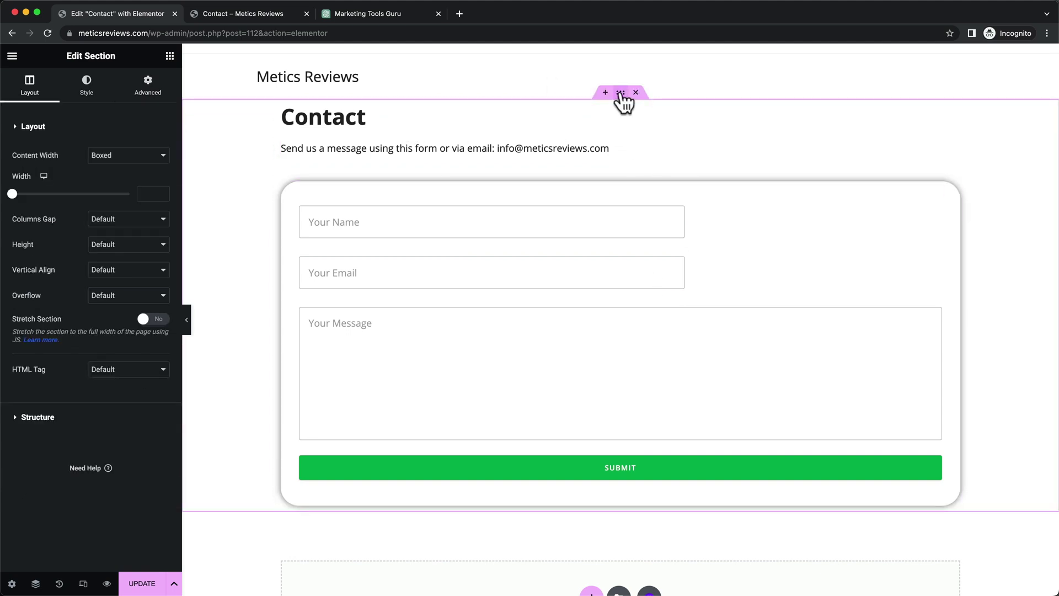
click(152, 89)
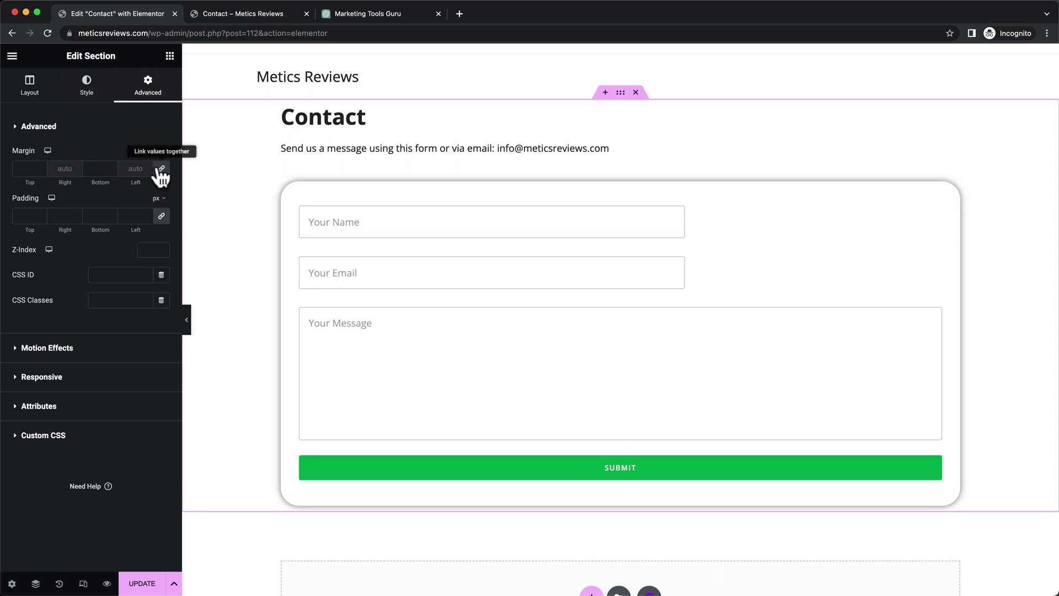
click(31, 168)
text(0)
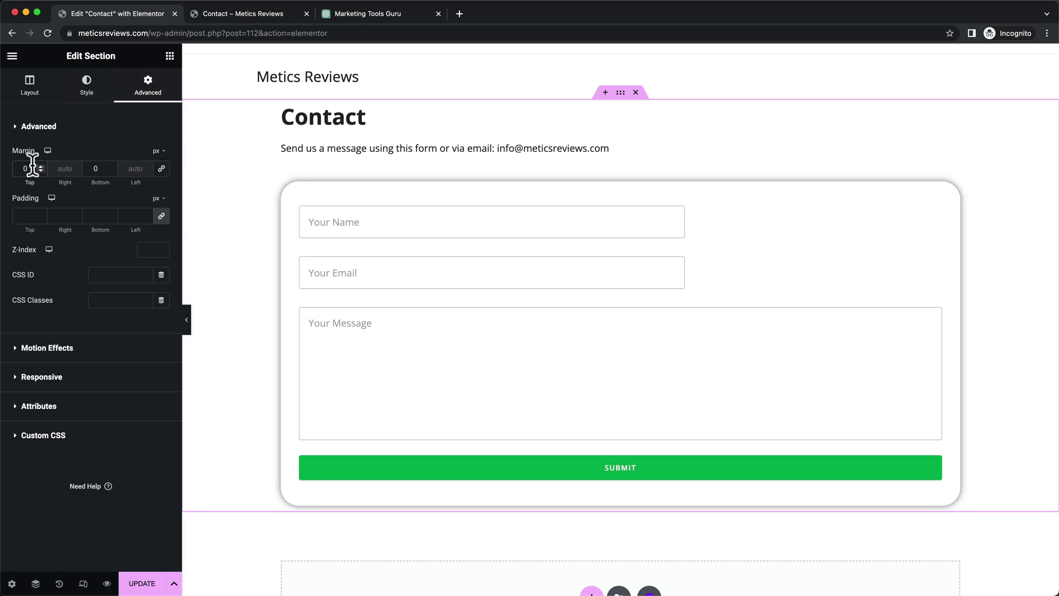
text(30)
click(97, 169)
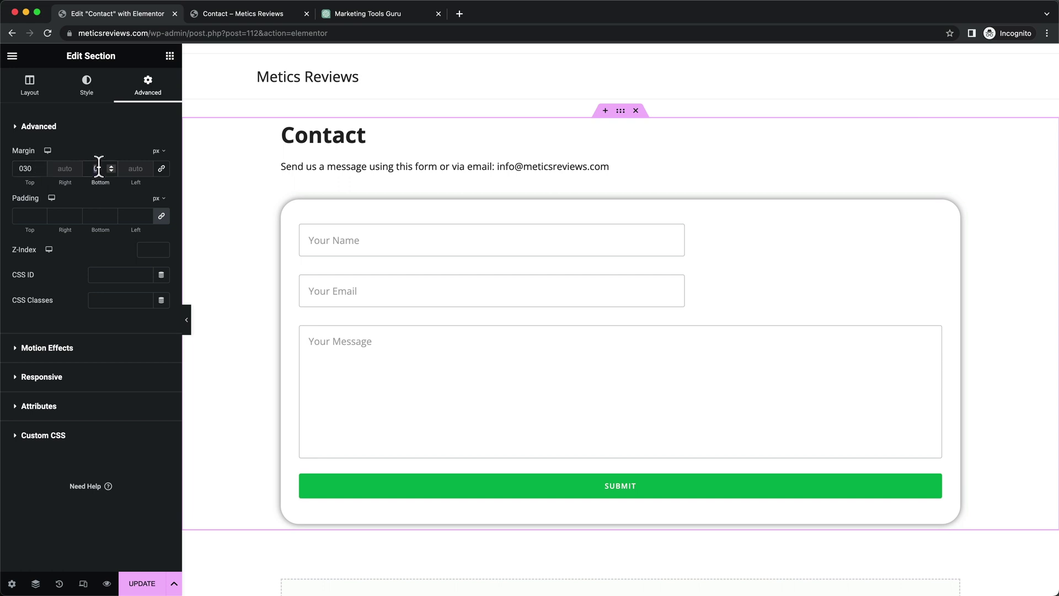
text(100)
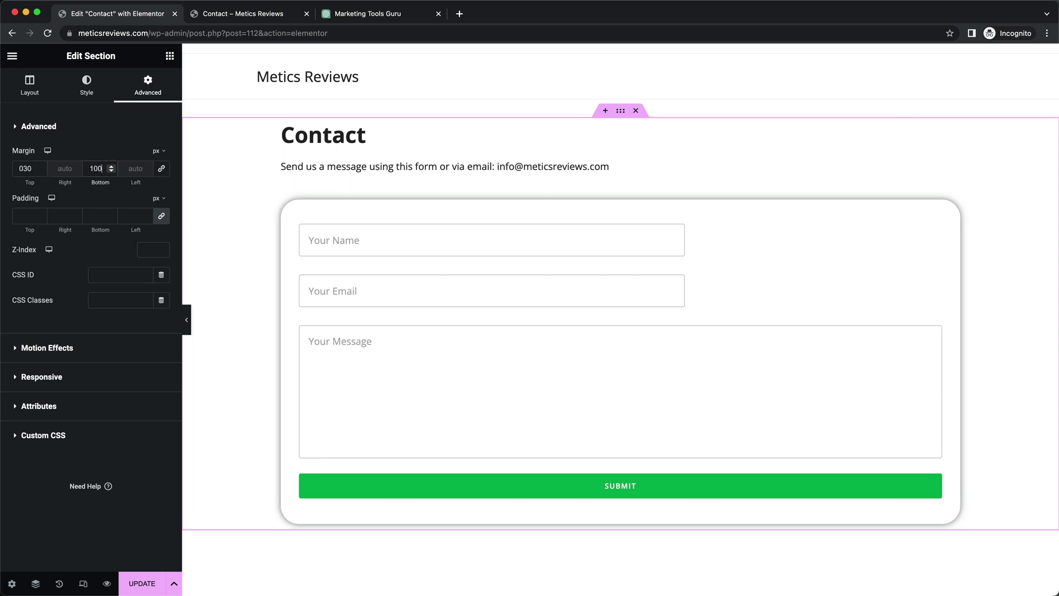
click(142, 583)
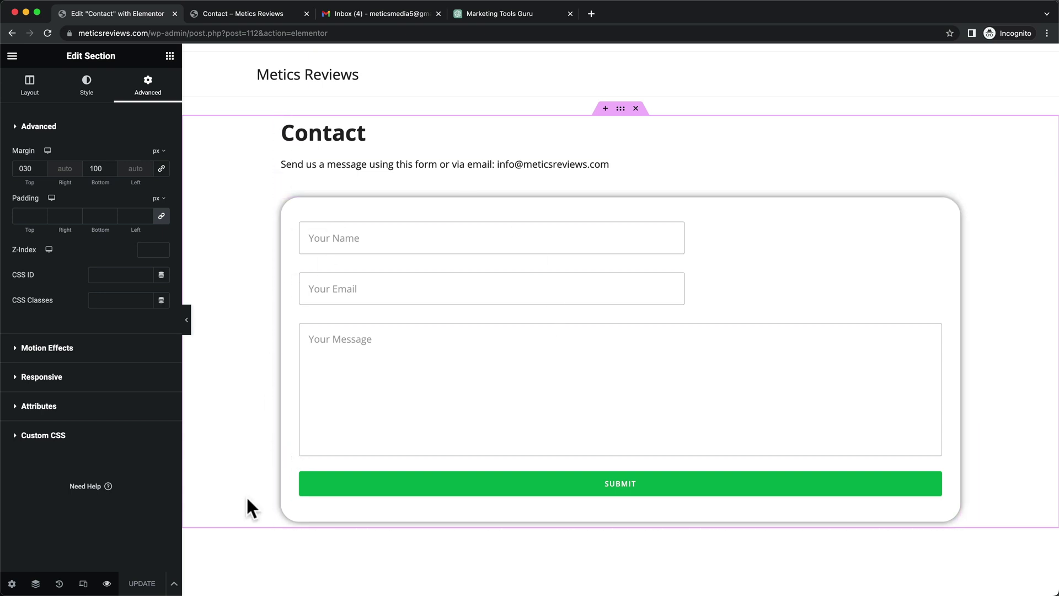
- Preview the contact page and submit a test entry with a sender's name, an email address and the message "Hello"
click(108, 583)
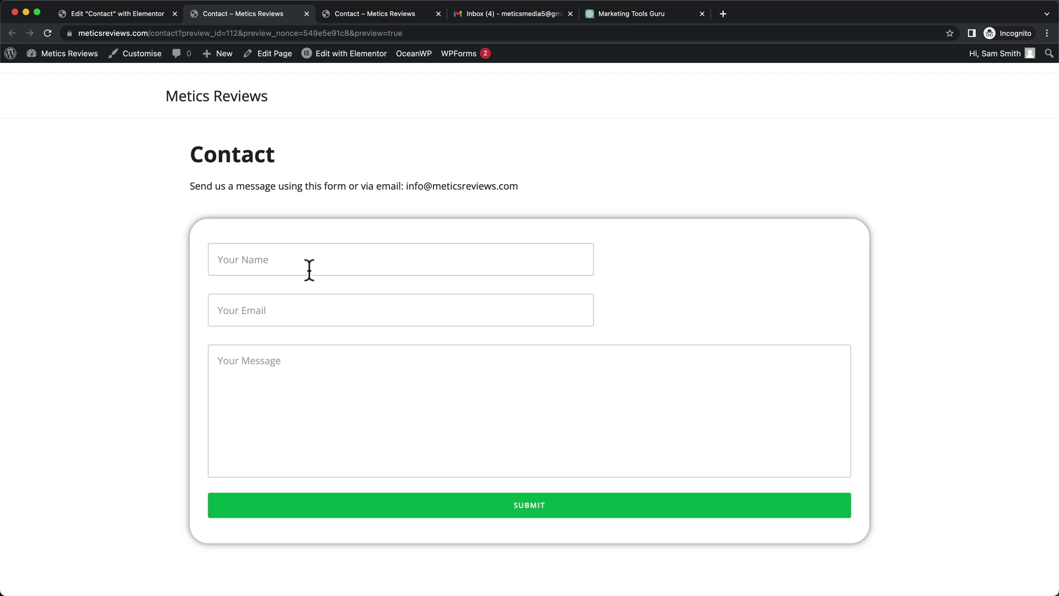
click(297, 262)
text(Simon)
click(400, 310)
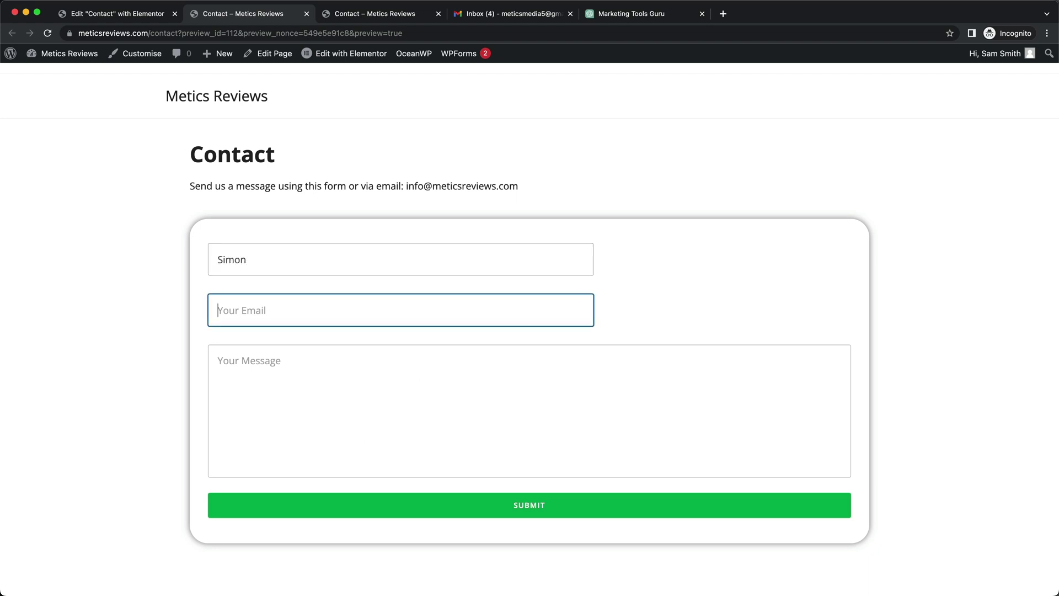
text(example@gmail.com)
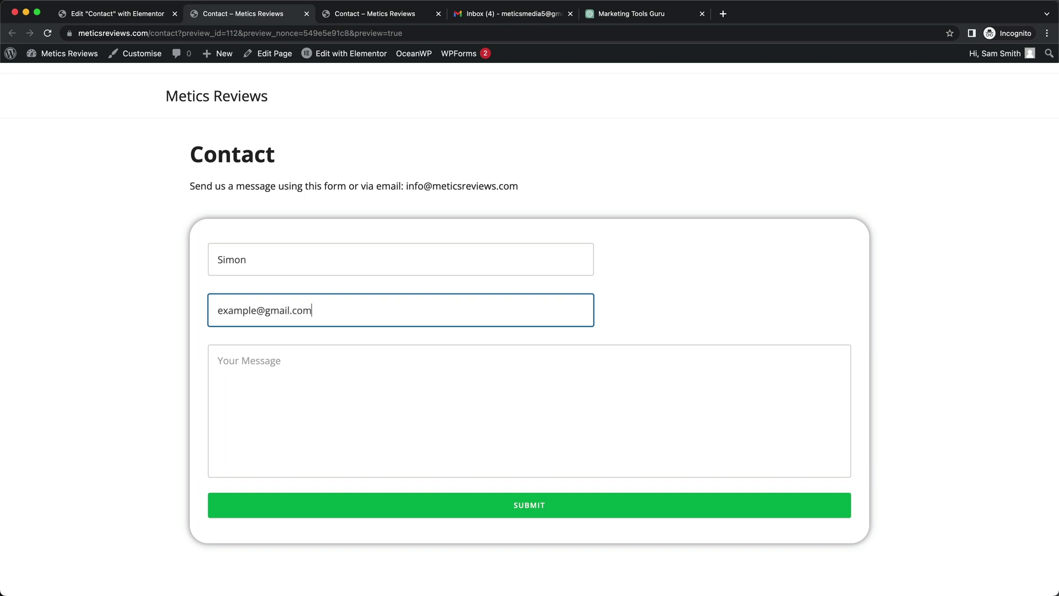
click(302, 359)
text(Hello)
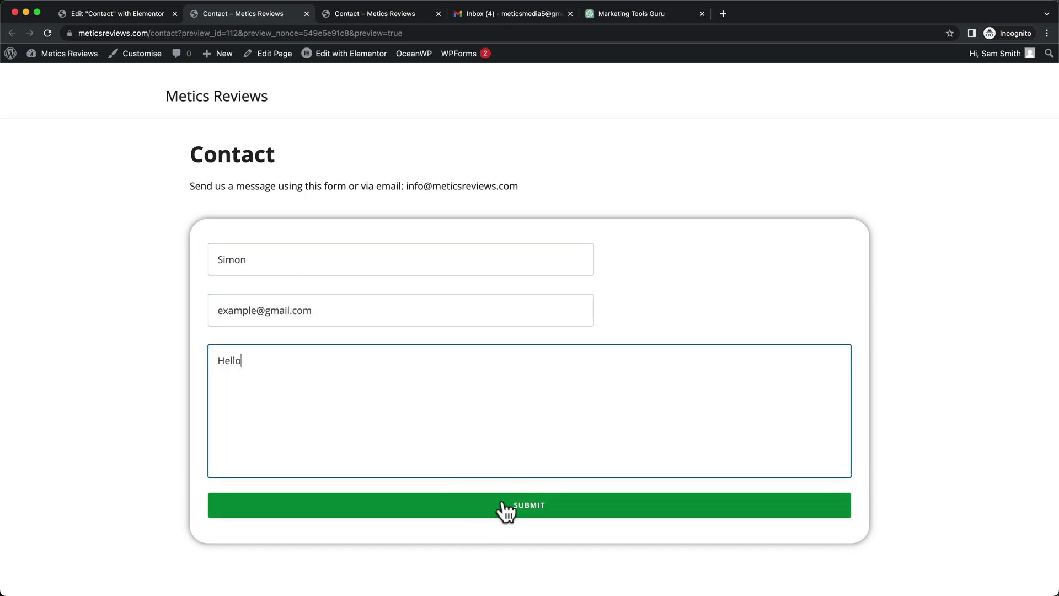
click(504, 507)
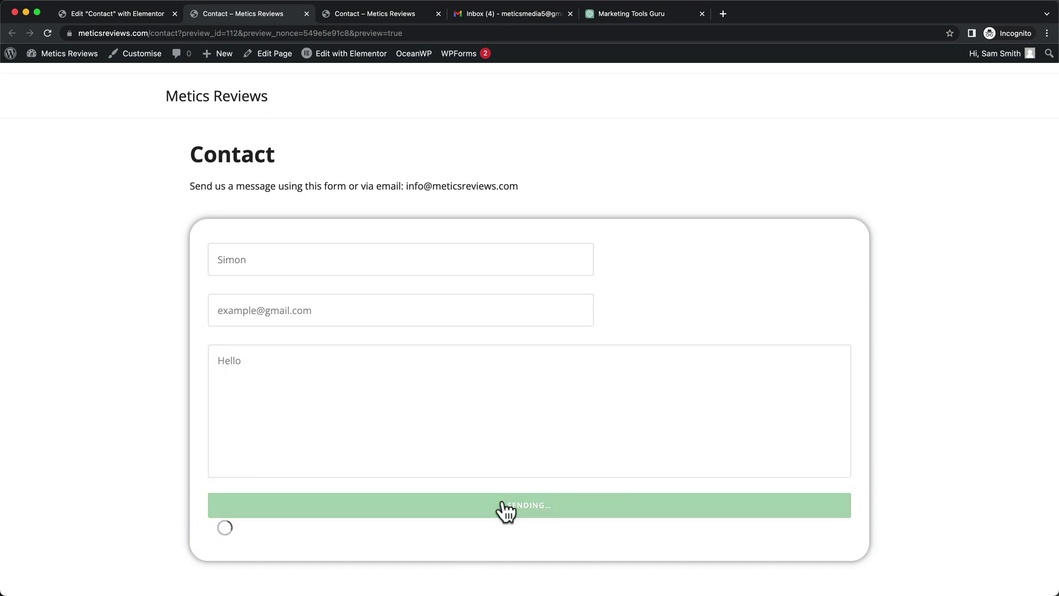
drag(219, 252, 491, 253)
click(528, 281)
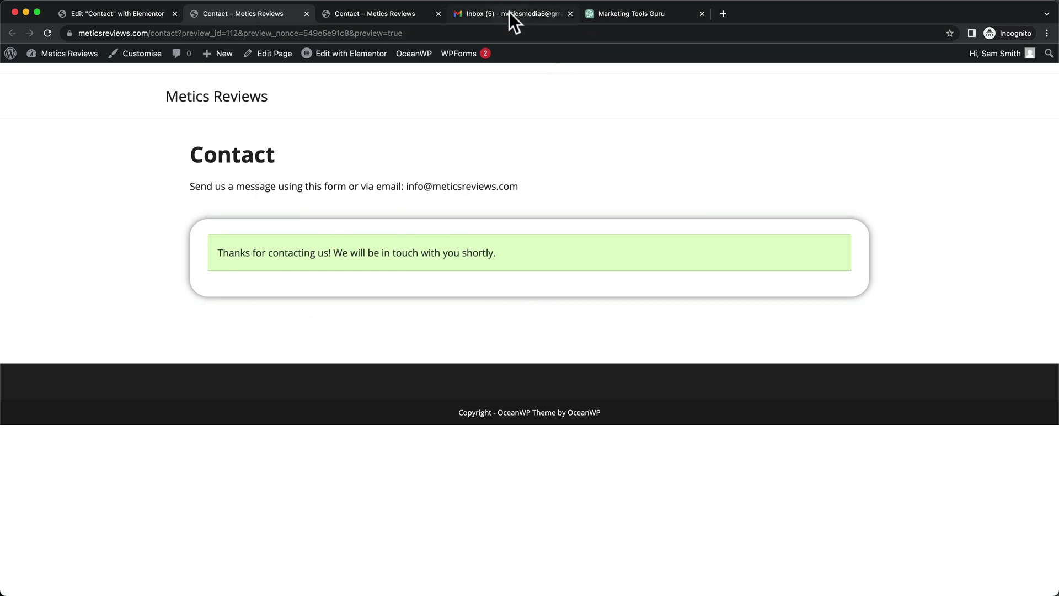
- Switch to Gmail, read the "New Entry: Simple Contact Form" email, and open a reply to check its recipient
drag(508, 11, 391, 14)
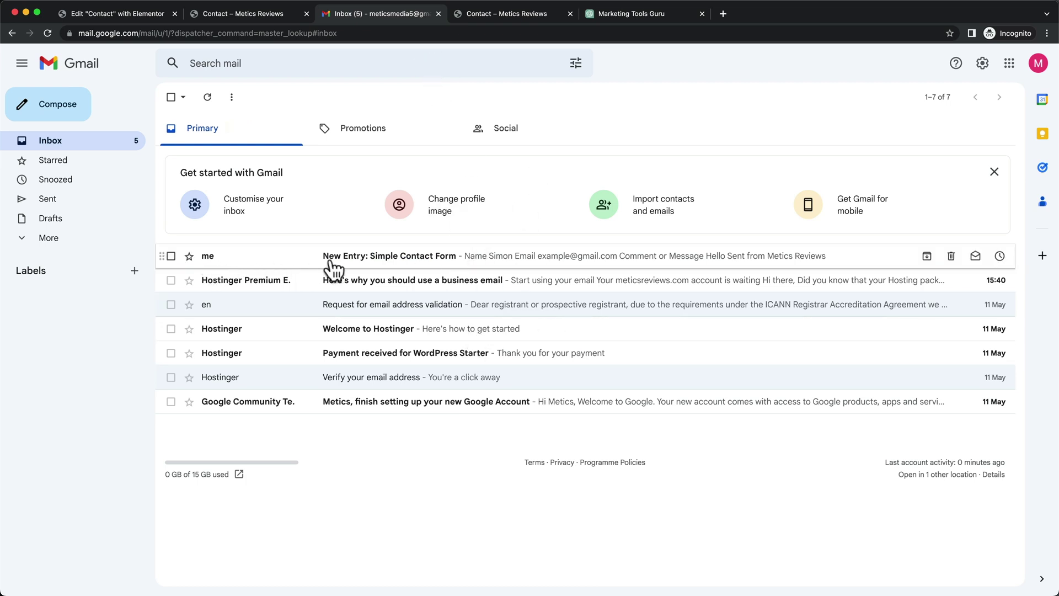
click(478, 262)
scroll(405, 286, down, 2)
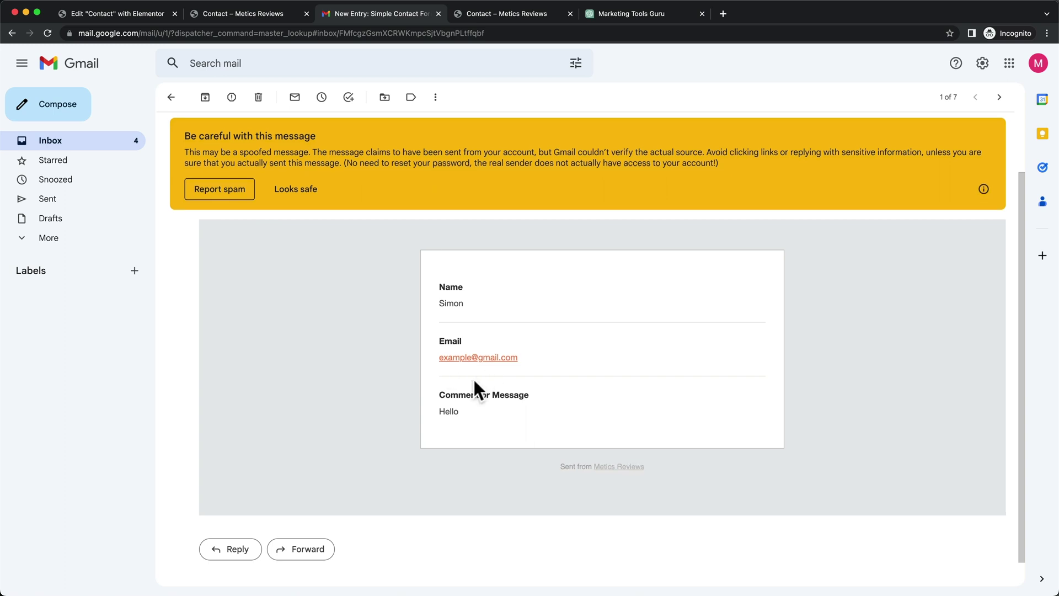
scroll(474, 380, down, 1)
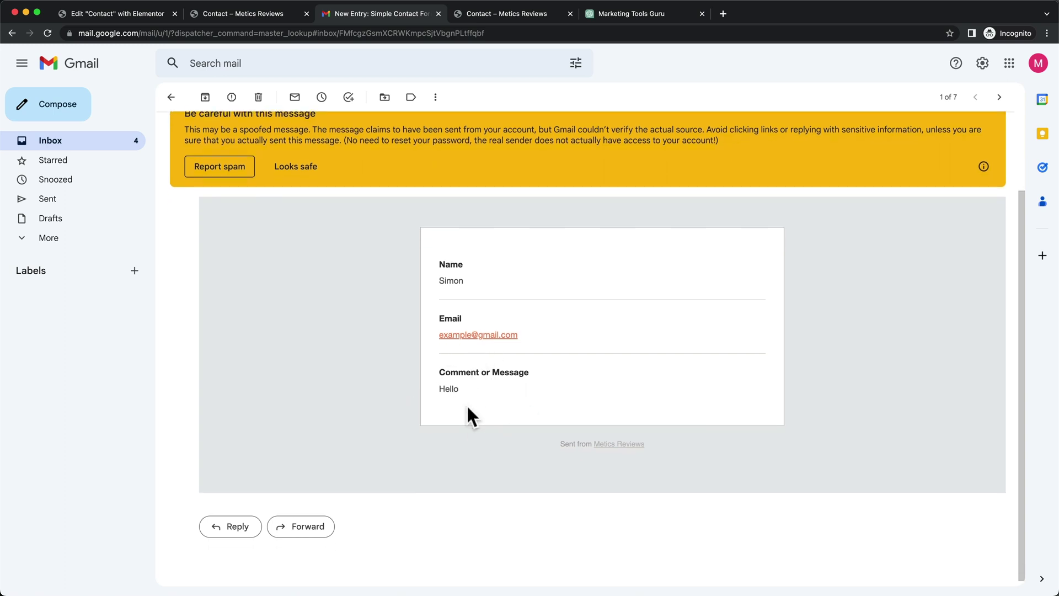
scroll(466, 405, down, 1)
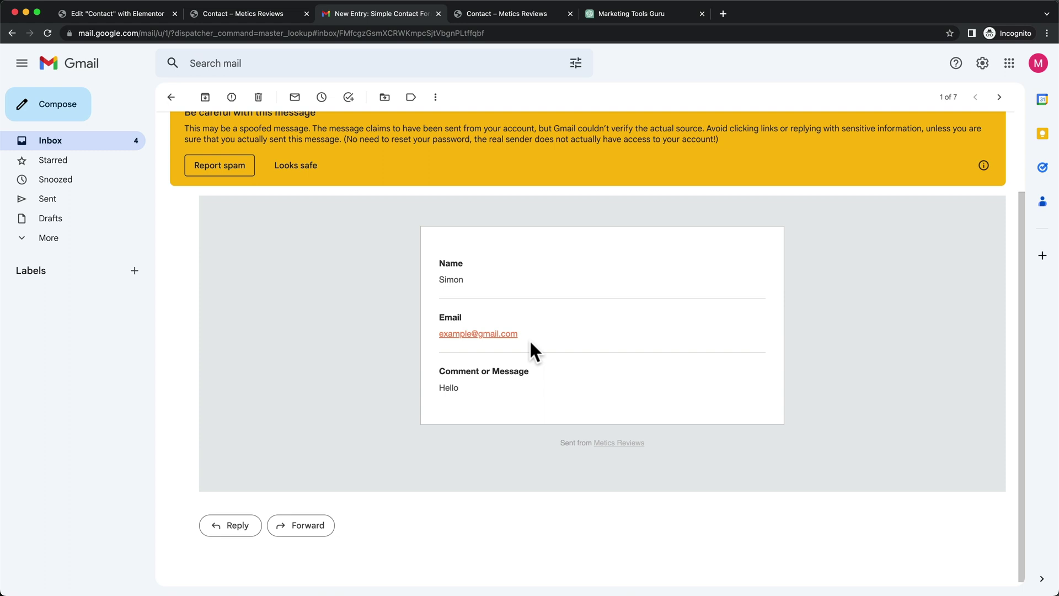
scroll(527, 341, down, 1)
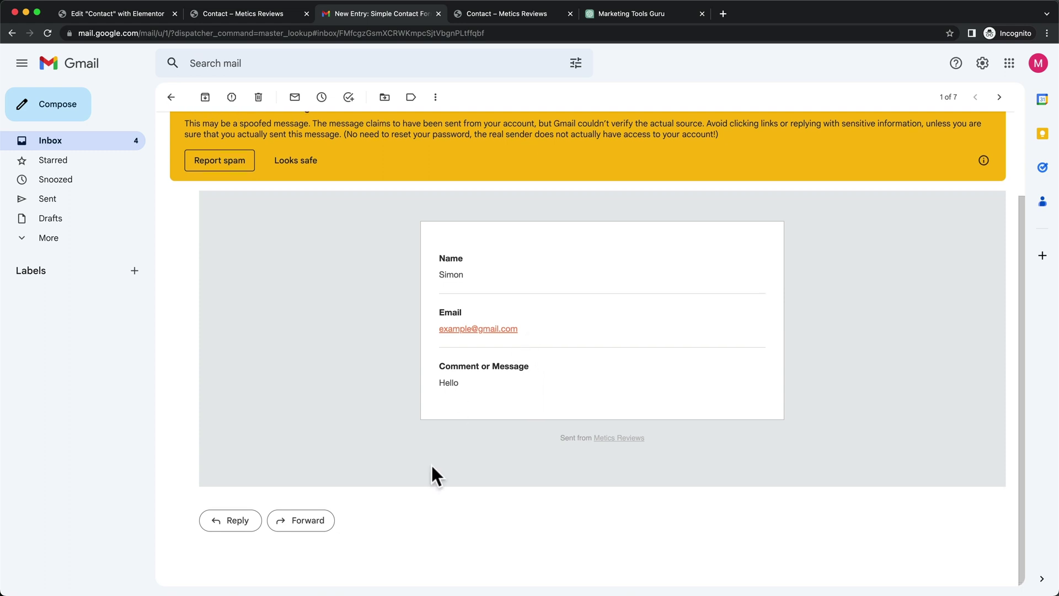
click(230, 529)
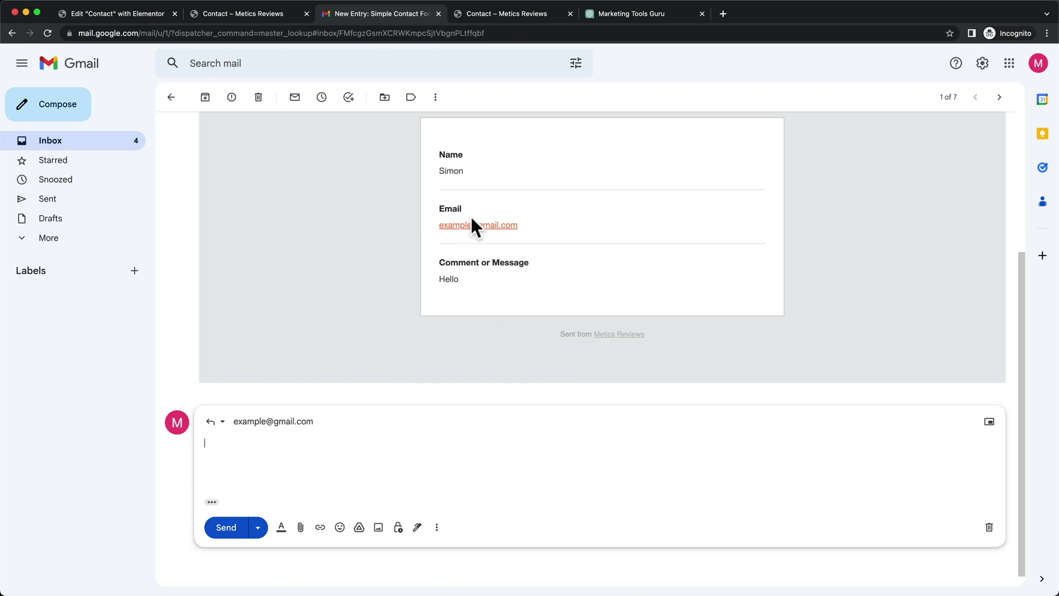
mouse_move(308, 422)
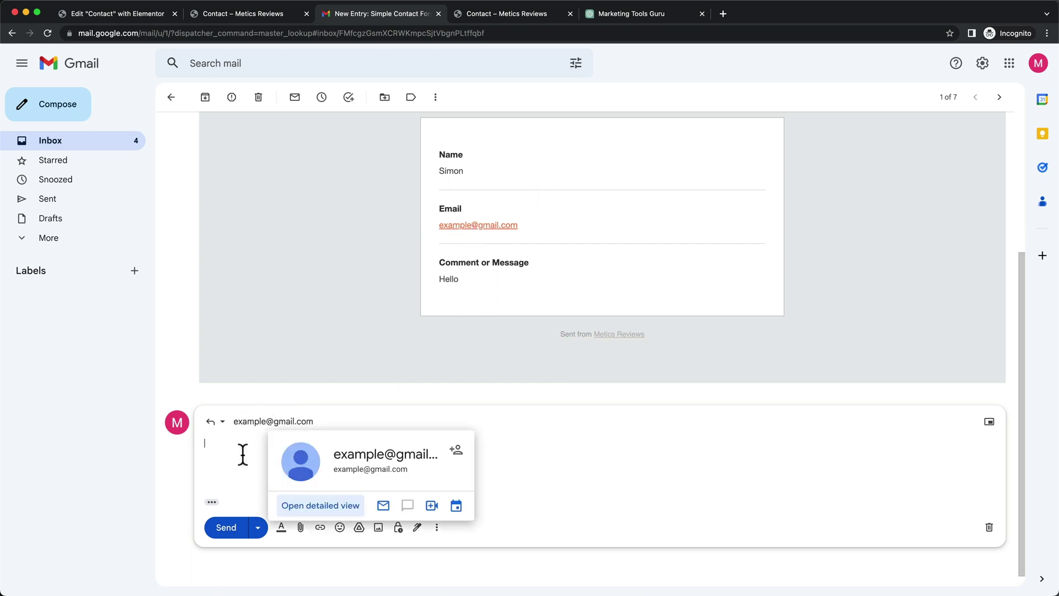